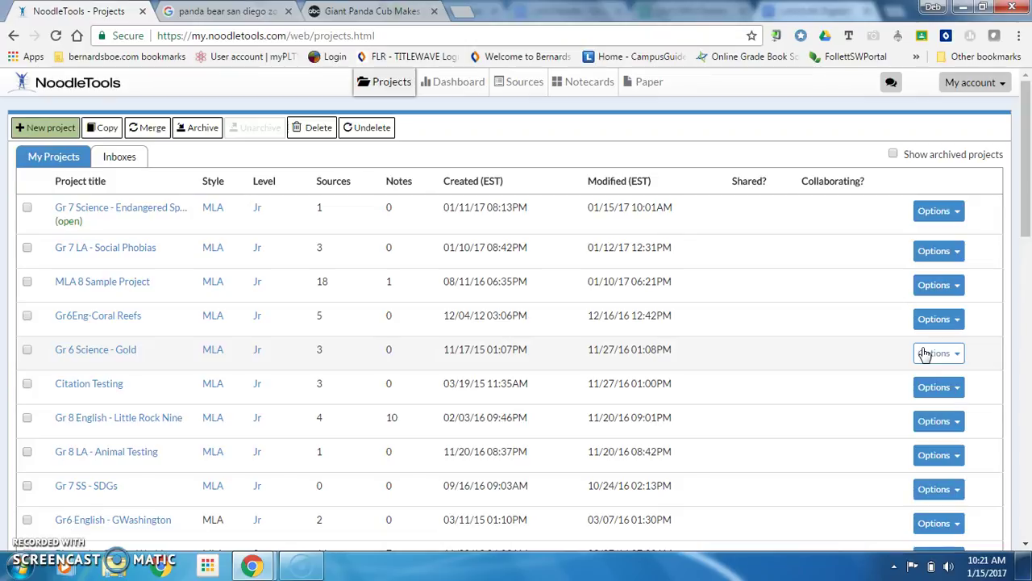
Open the source page of the panda cub image with the green leaves from the San Diego Zoo image results.
{"action": "left_click", "coordinate": [227, 14]}
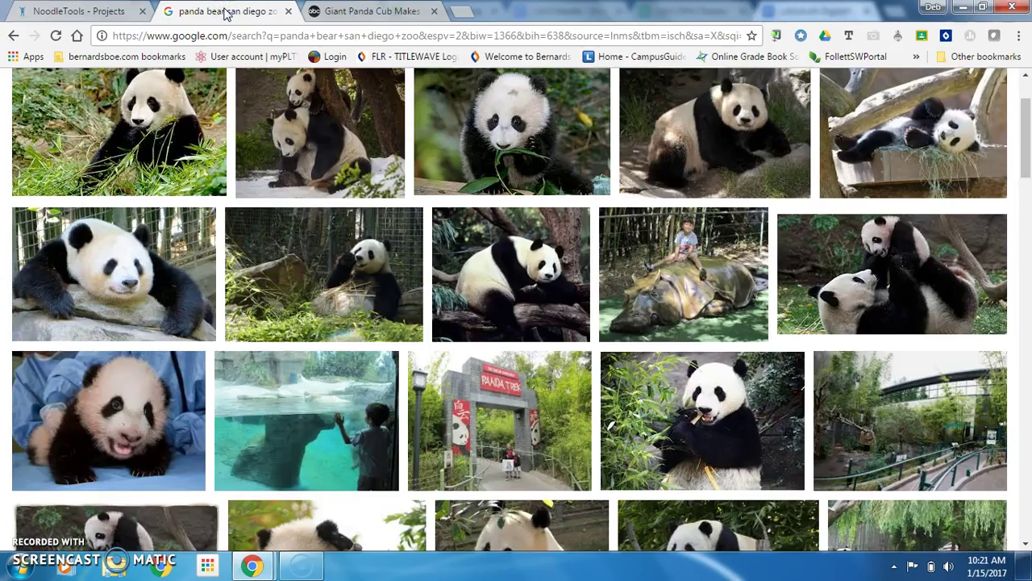
{"action": "scroll", "coordinate": [311, 184], "scroll_direction": "up", "scroll_amount": 2}
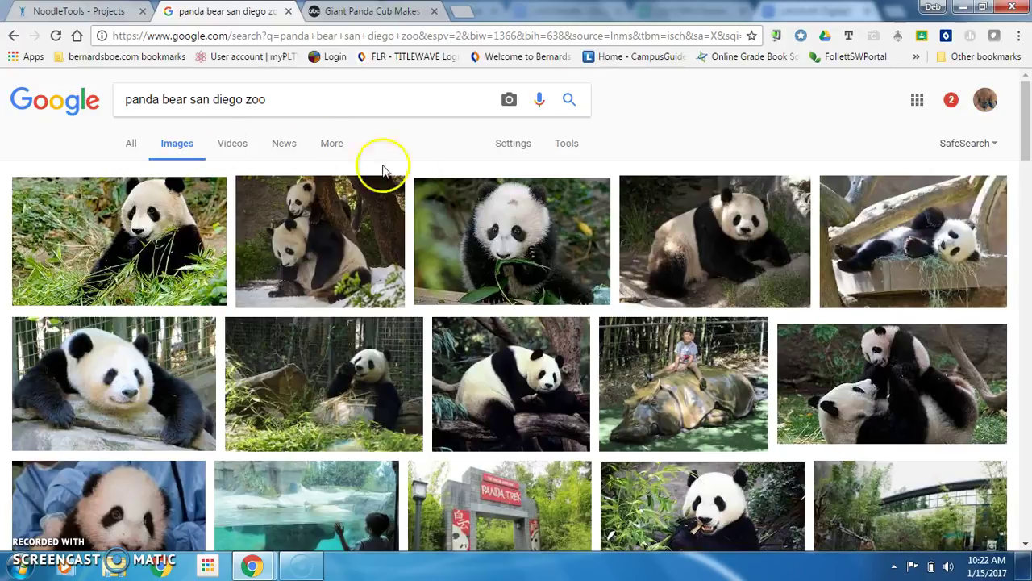
{"action": "left_click", "coordinate": [508, 247]}
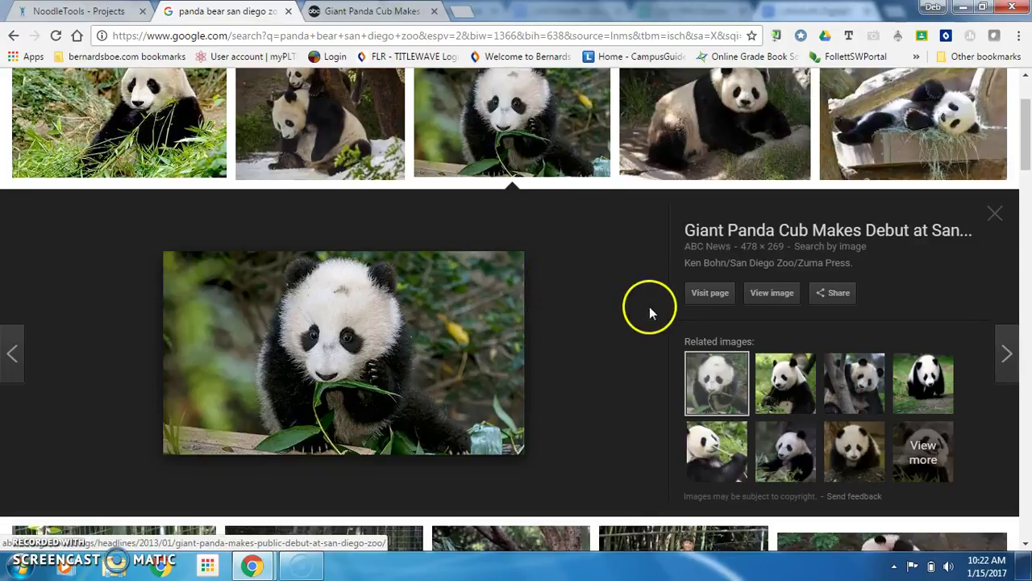
{"action": "left_click", "coordinate": [709, 294]}
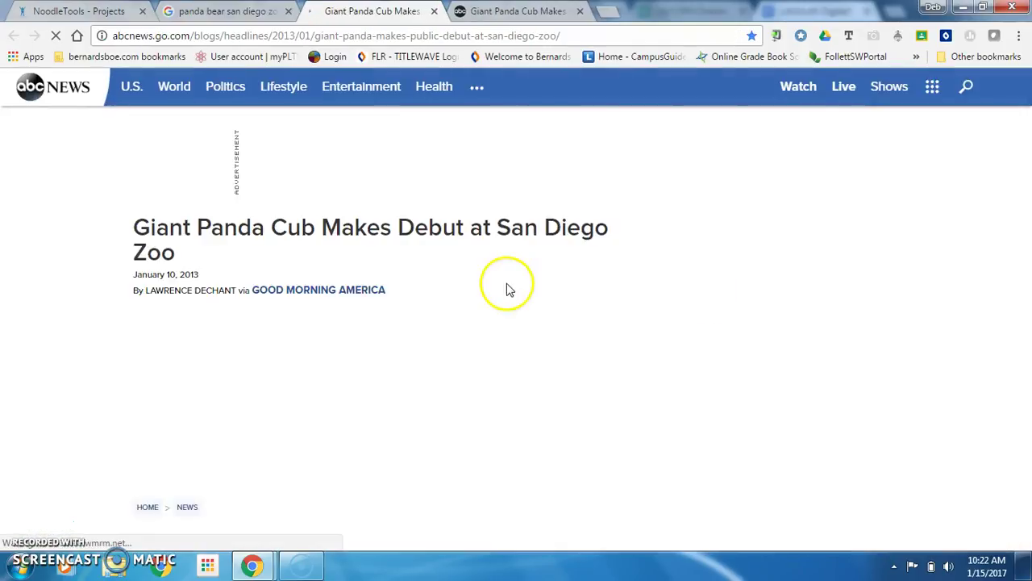
Pause the video in the ABC News article and view the panda cub photo with its credit line.
{"action": "scroll", "coordinate": [260, 384], "scroll_direction": "down", "scroll_amount": 3}
{"action": "left_click", "coordinate": [145, 286]}
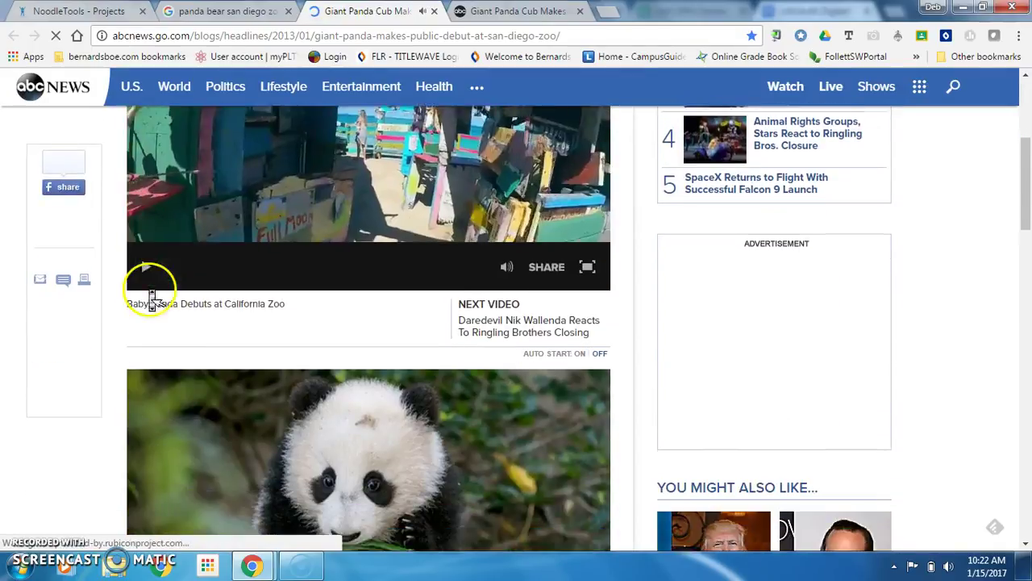
{"action": "scroll", "coordinate": [151, 299], "scroll_direction": "down", "scroll_amount": 1}
{"action": "left_click", "coordinate": [147, 190]}
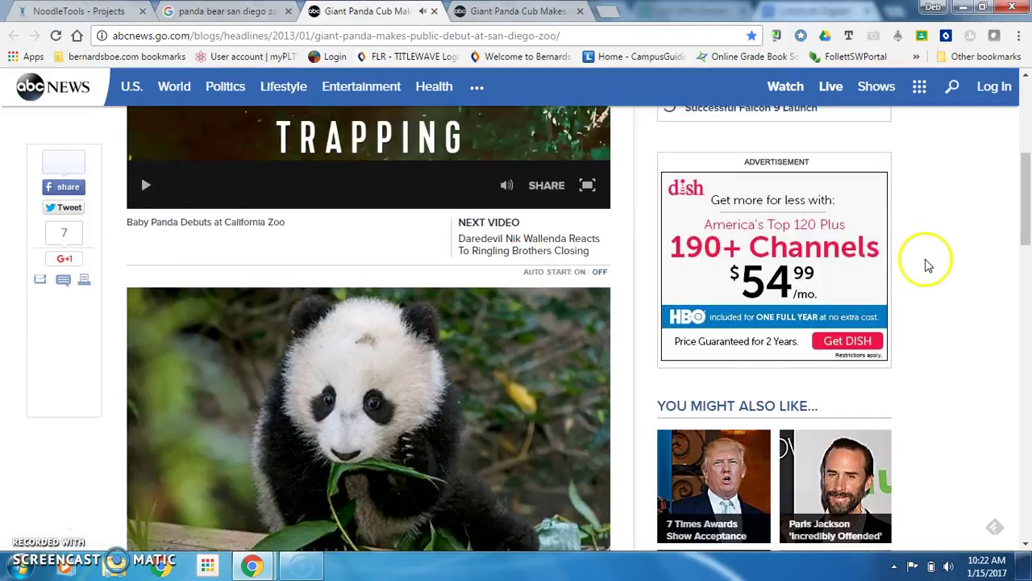
{"action": "scroll", "coordinate": [927, 265], "scroll_direction": "down", "scroll_amount": 2}
{"action": "scroll", "coordinate": [928, 265], "scroll_direction": "up", "scroll_amount": 1}
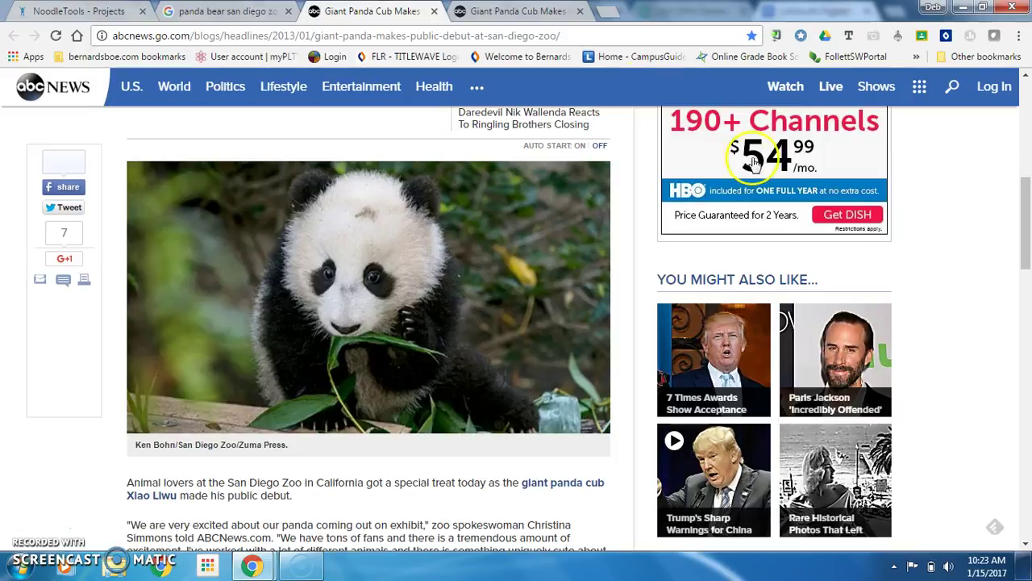
Switch to NoodleTools and open the sources of the Gr 7 Science - Endangered Species project.
{"action": "left_click", "coordinate": [94, 12]}
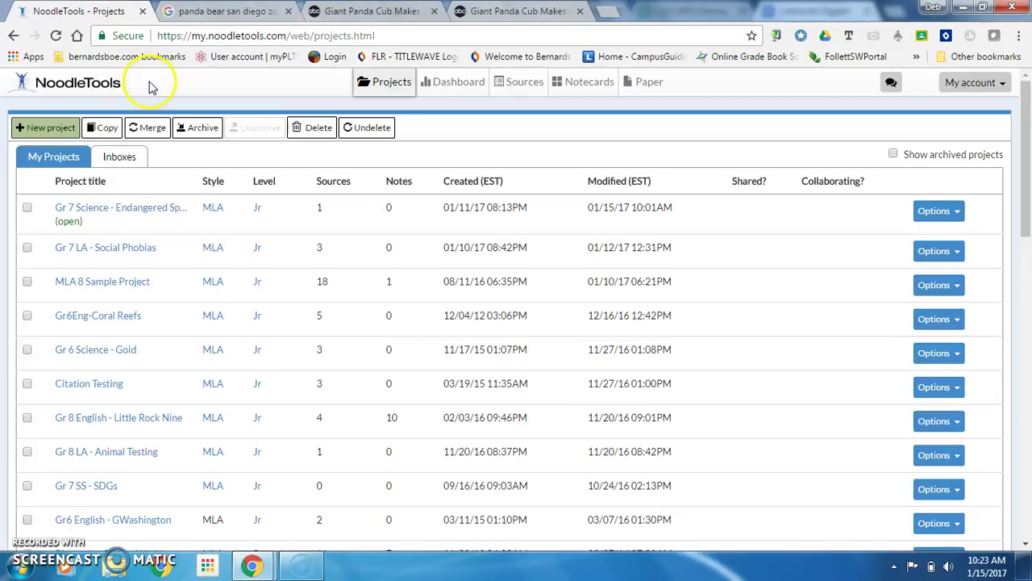
{"action": "left_click", "coordinate": [115, 208]}
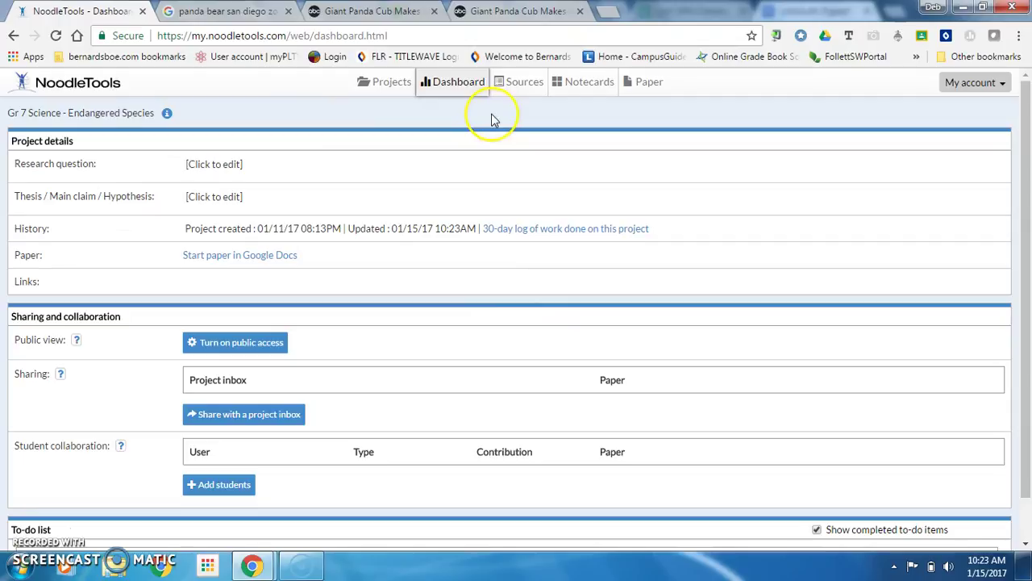
{"action": "left_click", "coordinate": [524, 84]}
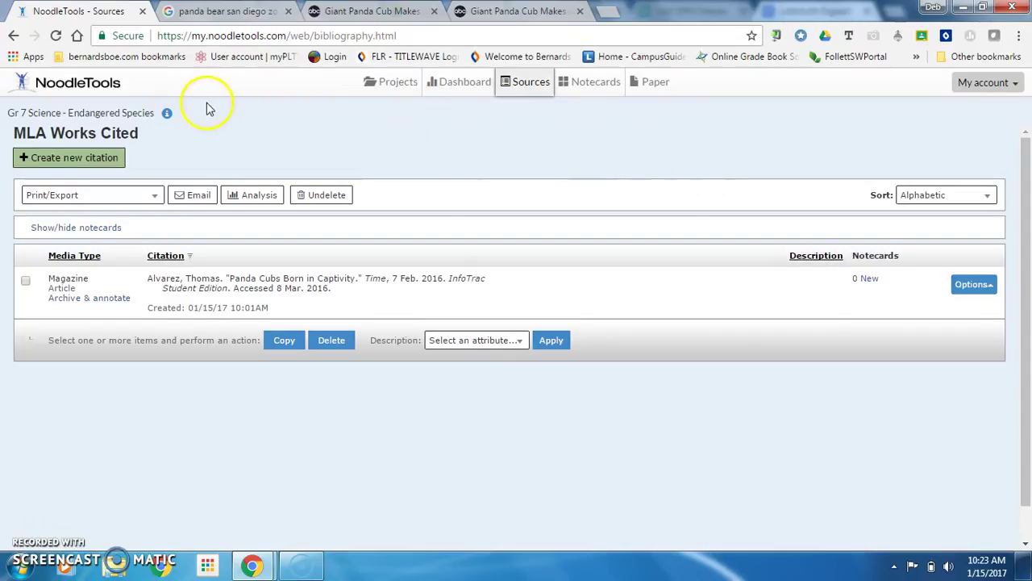
Start a new citation for a Photo or Image (Born Digital) found on a website.
{"action": "left_click", "coordinate": [100, 158]}
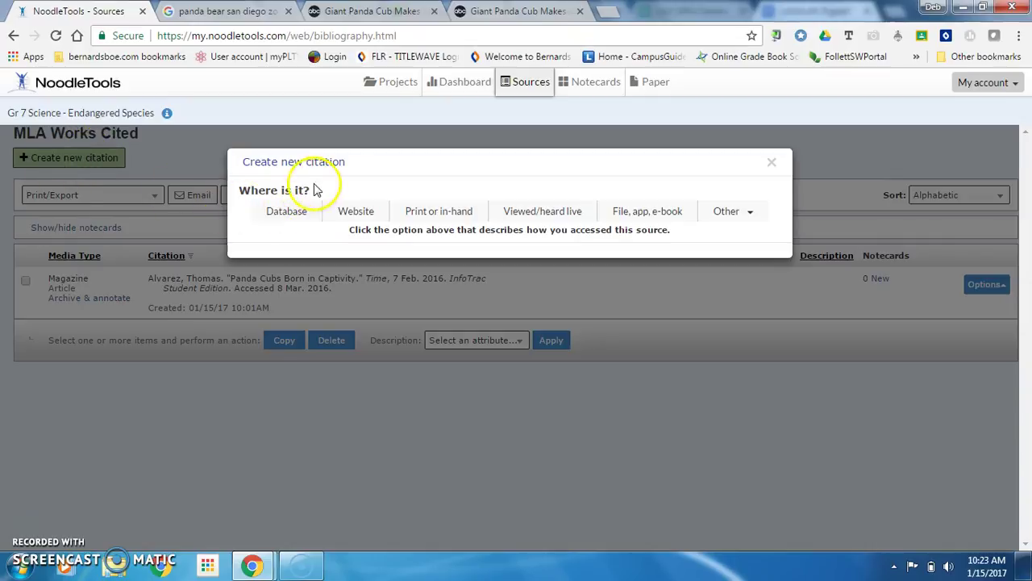
{"action": "left_click", "coordinate": [357, 211]}
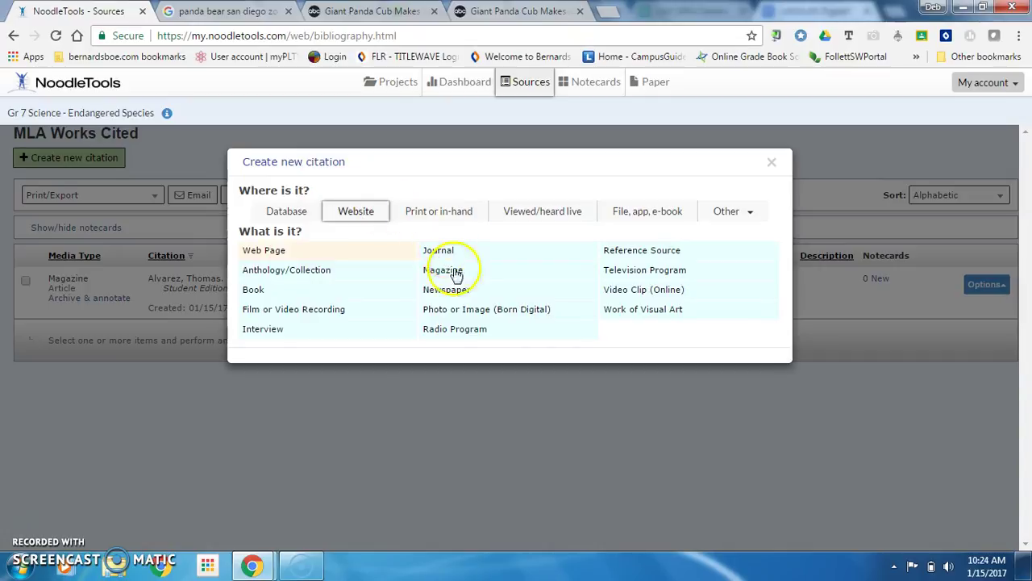
{"action": "left_click", "coordinate": [490, 311]}
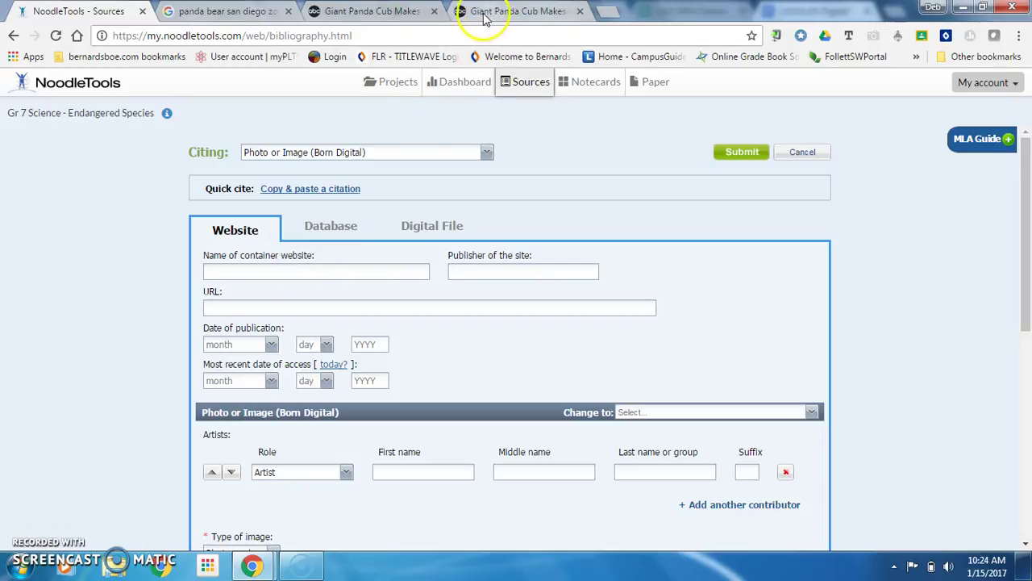
Check the article page for the site's name and enter ABC News as the name of the container website.
{"action": "left_click", "coordinate": [412, 11]}
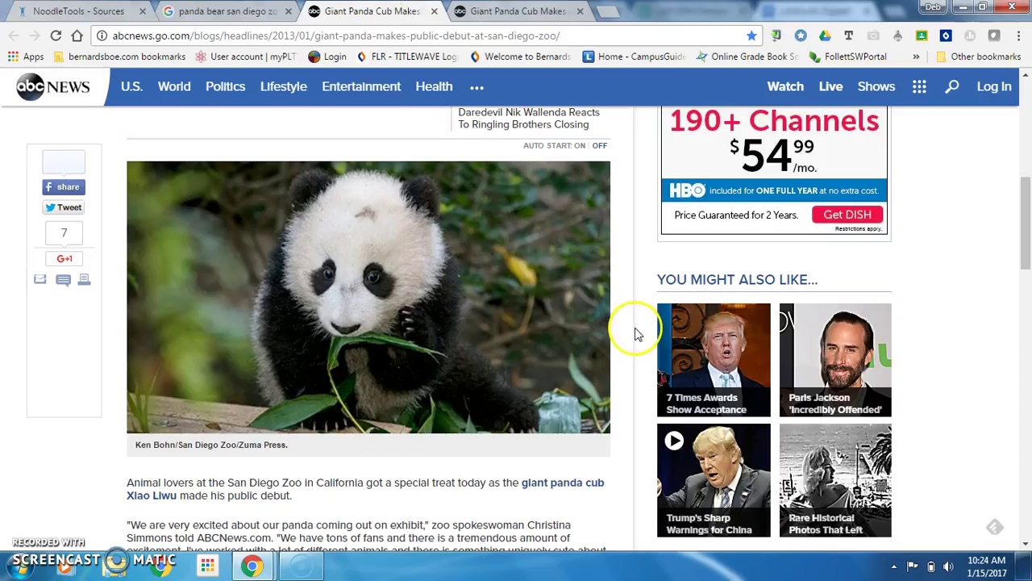
{"action": "scroll", "coordinate": [635, 331], "scroll_direction": "up", "scroll_amount": 4}
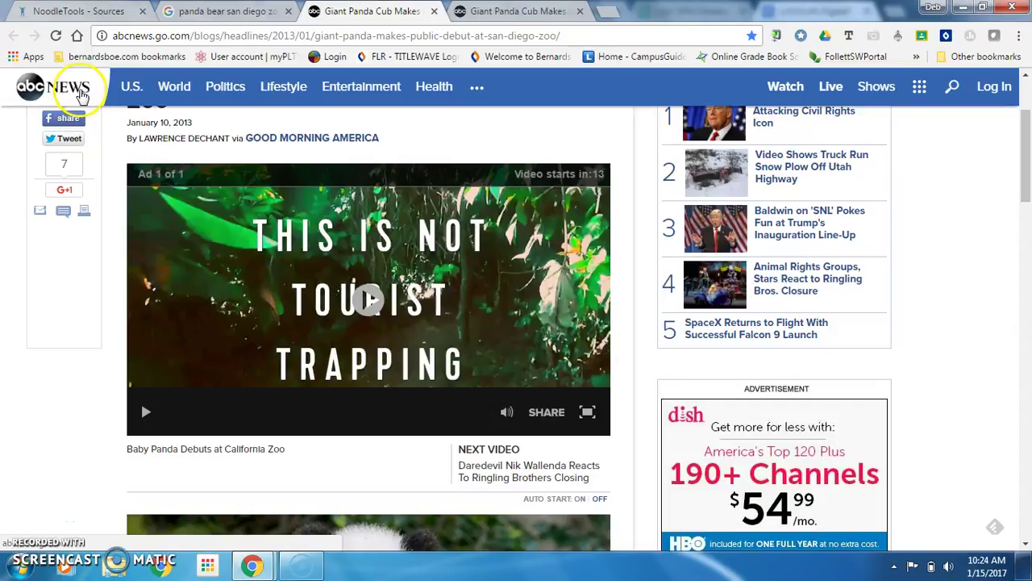
{"action": "left_click", "coordinate": [107, 16]}
{"action": "left_click", "coordinate": [233, 269]}
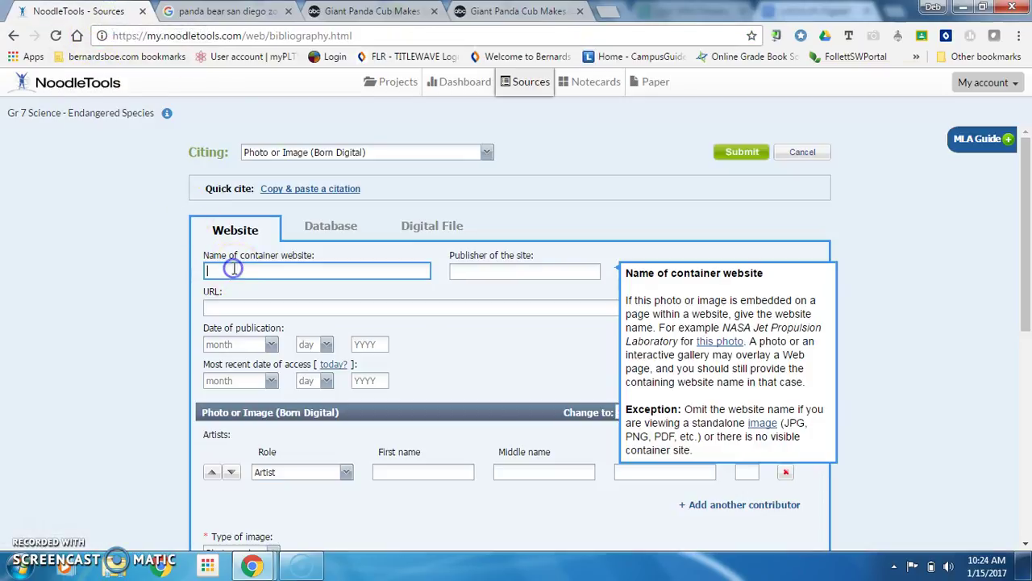
{"action": "type", "text": "AB"}
{"action": "left_click", "coordinate": [237, 271]}
{"action": "left_click", "coordinate": [287, 271]}
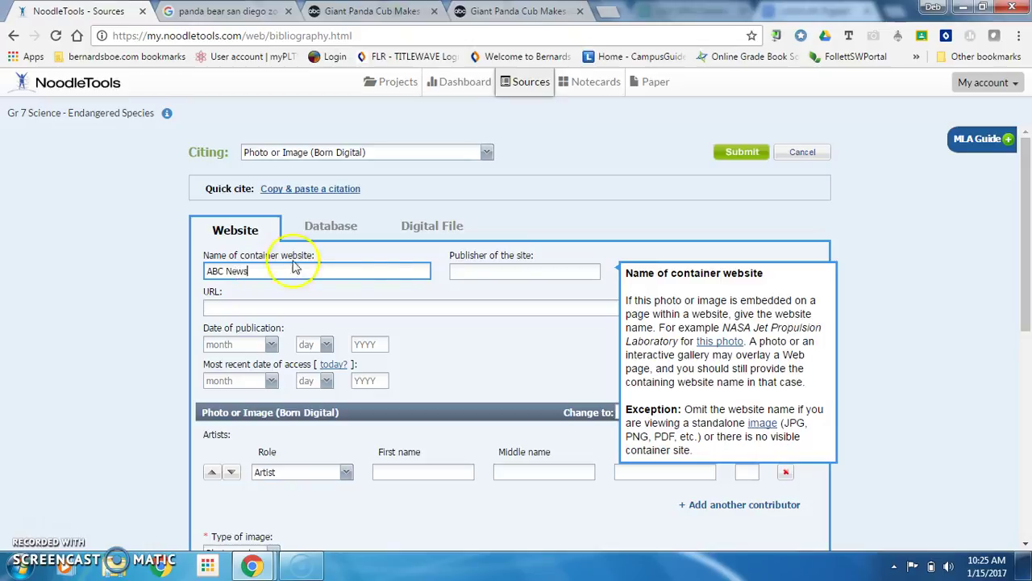
Find the copyright statement at the end of the article and enter ABC News Internet Ventures as the publisher of the site.
{"action": "left_click", "coordinate": [471, 272]}
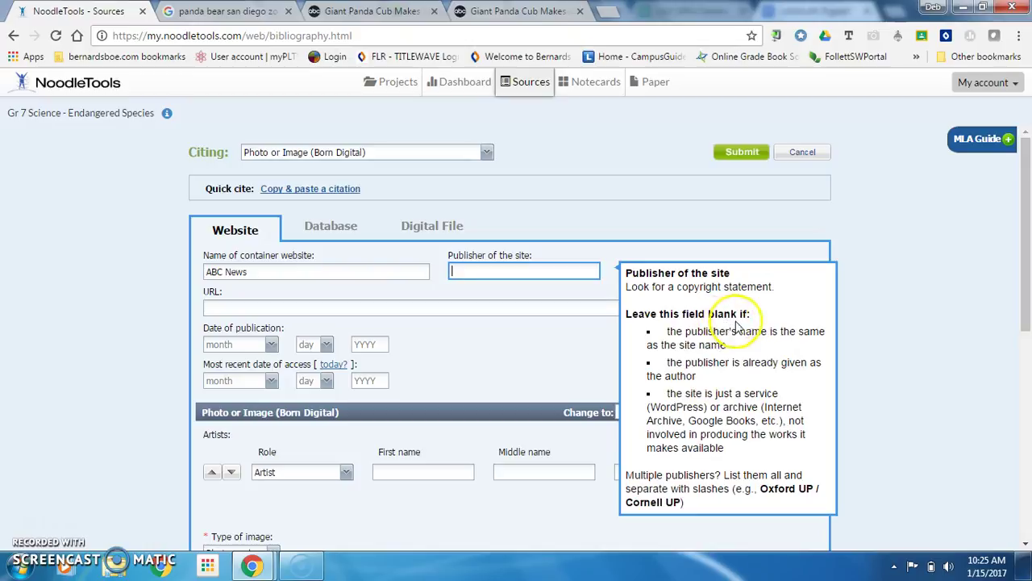
{"action": "left_click", "coordinate": [377, 11]}
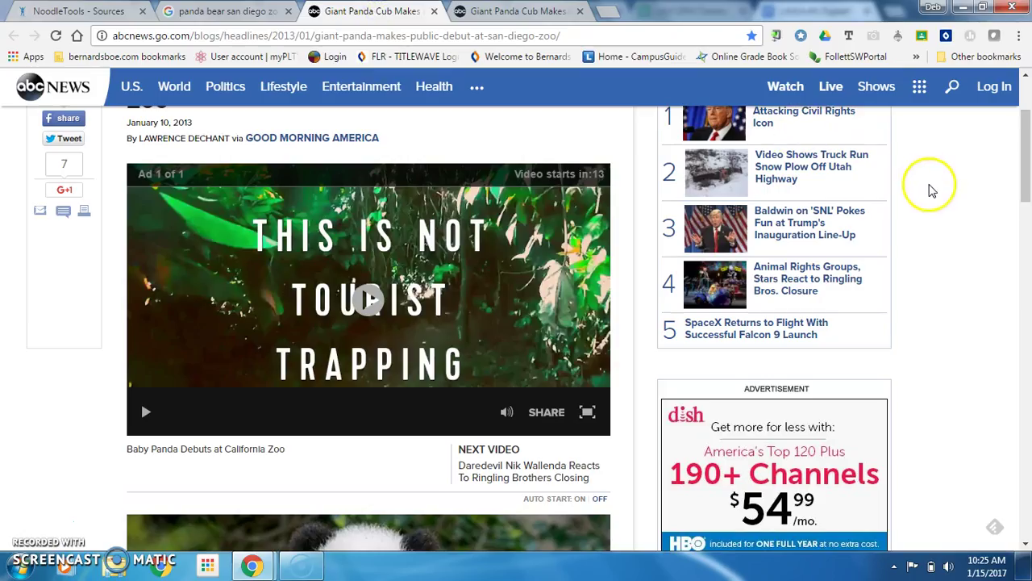
{"action": "scroll", "coordinate": [931, 194], "scroll_direction": "down", "scroll_amount": 5}
{"action": "scroll", "coordinate": [931, 194], "scroll_direction": "down", "scroll_amount": 15}
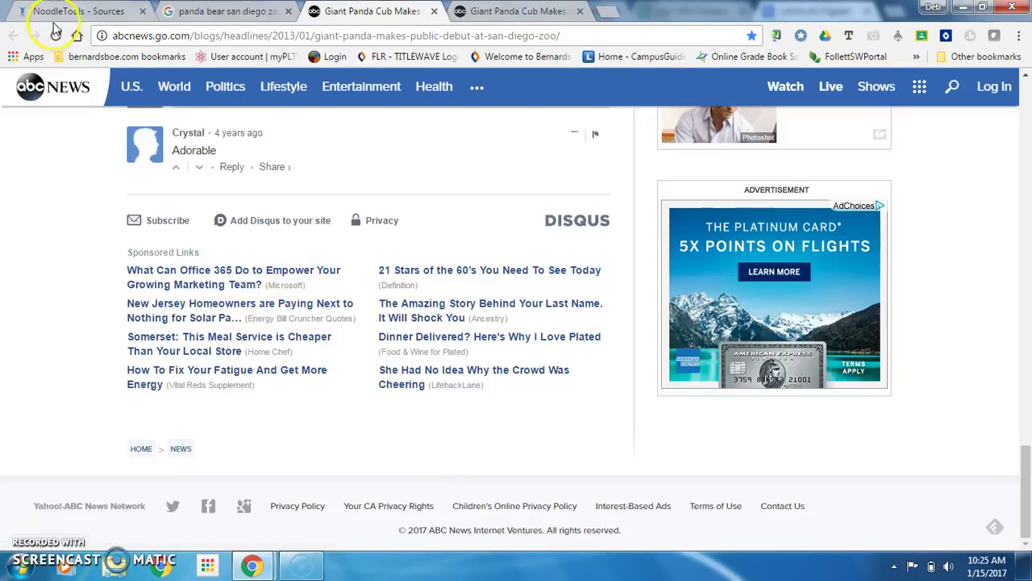
{"action": "left_click", "coordinate": [84, 13]}
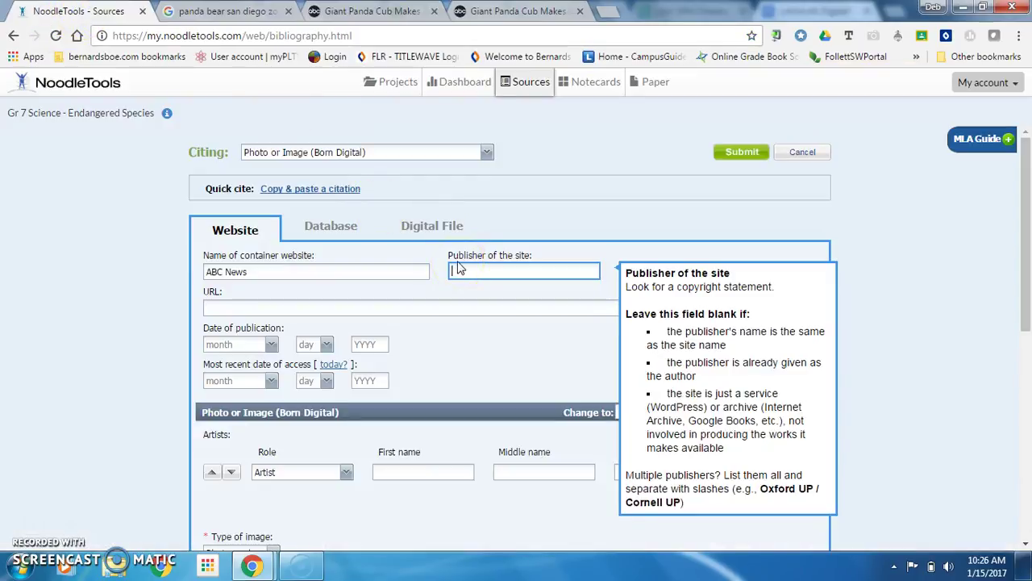
{"action": "type", "text": "ABC News Internet Ventures"}
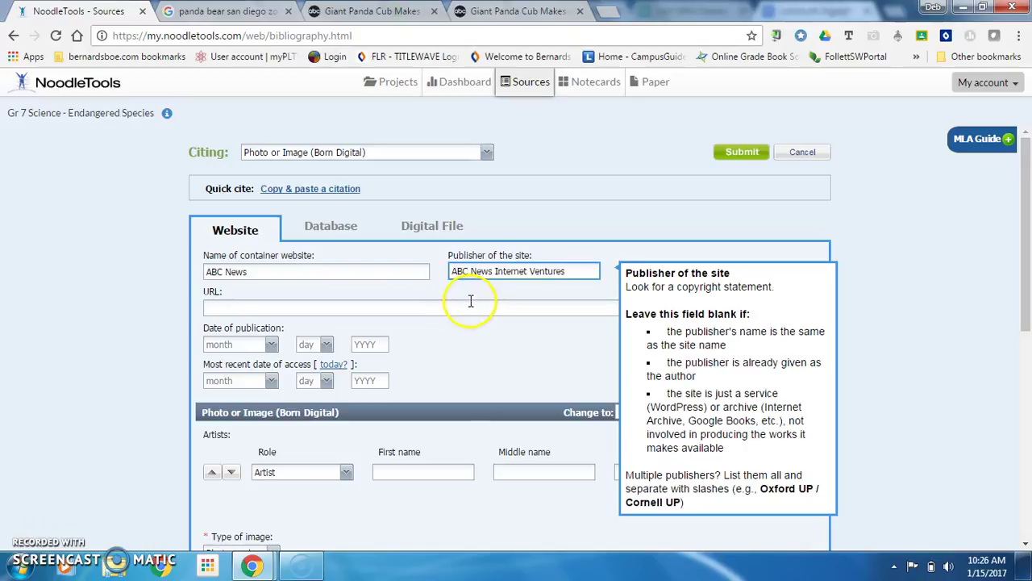
Copy the web address of the panda cub article into the citation's URL field.
{"action": "left_click", "coordinate": [216, 307]}
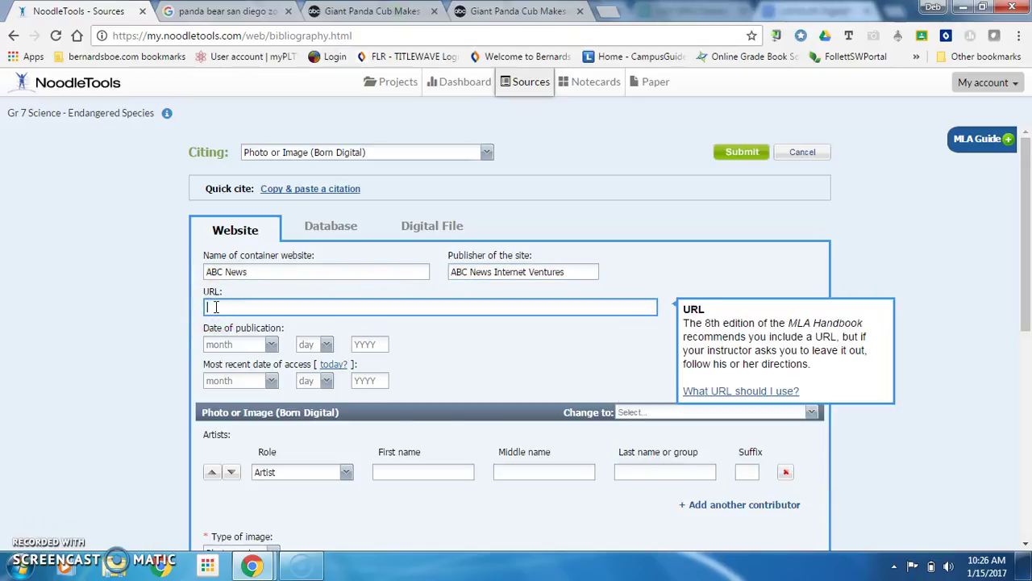
{"action": "left_click", "coordinate": [395, 11]}
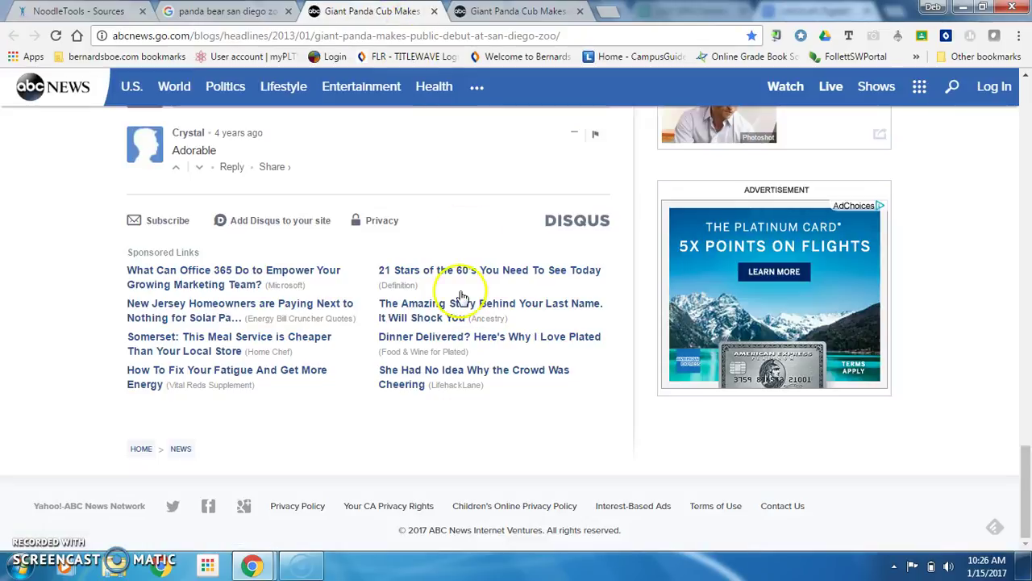
{"action": "scroll", "coordinate": [464, 302], "scroll_direction": "up", "scroll_amount": 10}
{"action": "scroll", "coordinate": [461, 295], "scroll_direction": "up", "scroll_amount": 10}
{"action": "scroll", "coordinate": [461, 293], "scroll_direction": "down", "scroll_amount": 1}
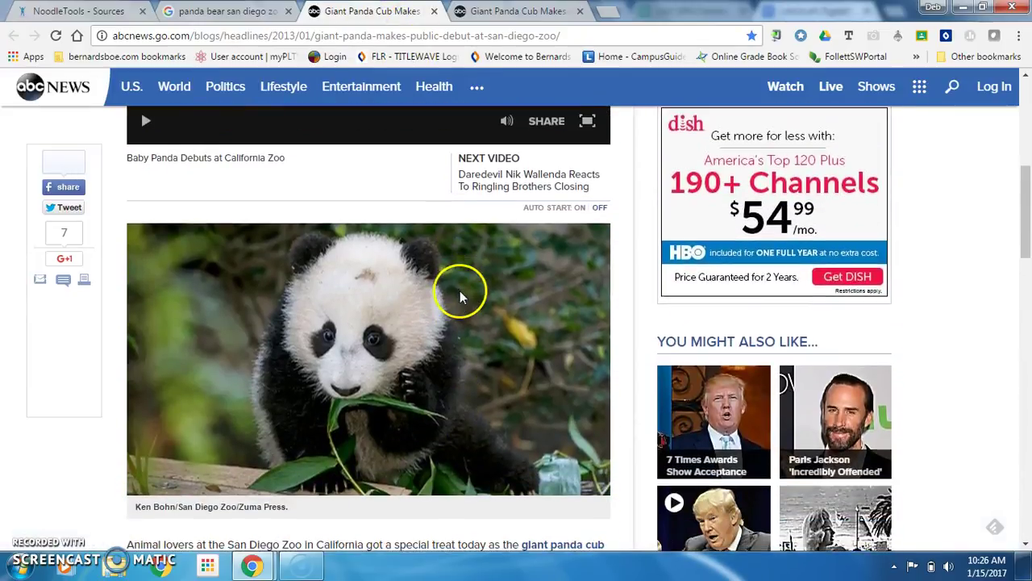
{"action": "left_click", "coordinate": [237, 36]}
{"action": "key", "text": "ctrl+c"}
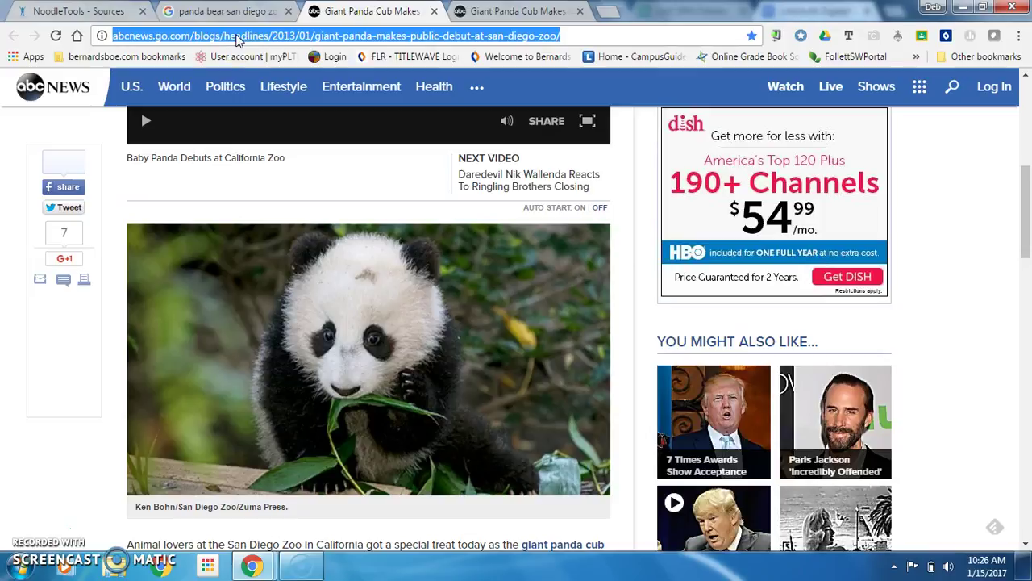
{"action": "left_click", "coordinate": [85, 11]}
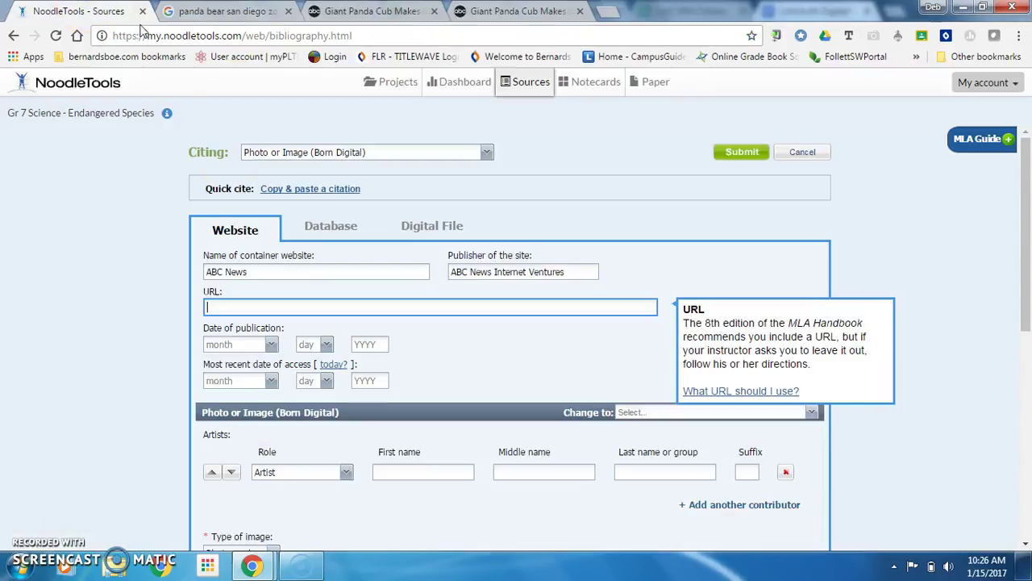
{"action": "left_click", "coordinate": [230, 308]}
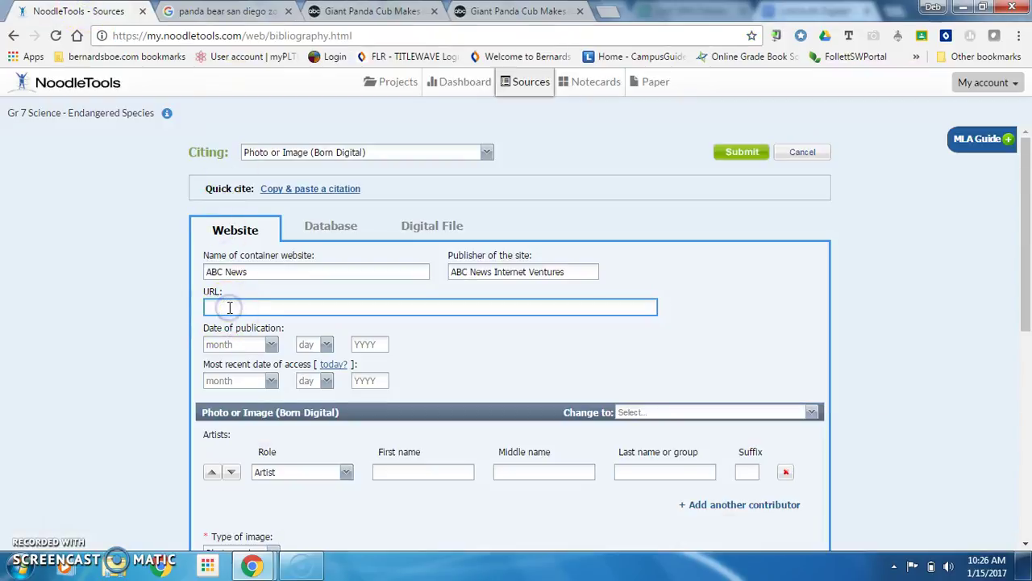
{"action": "key", "text": "ctrl+v"}
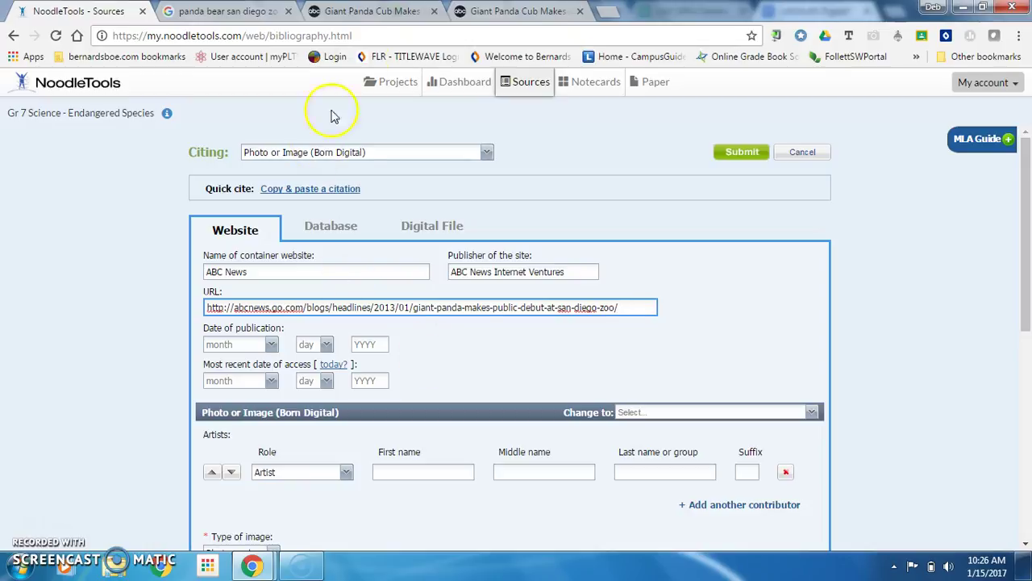
Find the publication date on the panda cub article page and enter January 10, 2013 as the citation's date of publication.
{"action": "left_click", "coordinate": [377, 13]}
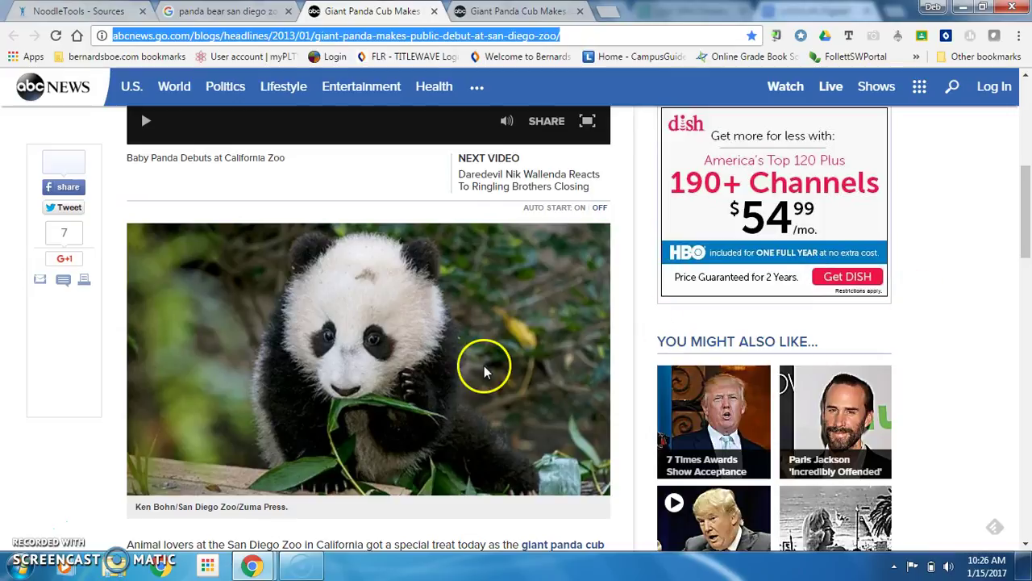
{"action": "scroll", "coordinate": [484, 367], "scroll_direction": "up", "scroll_amount": 4}
{"action": "scroll", "coordinate": [484, 370], "scroll_direction": "up", "scroll_amount": 2}
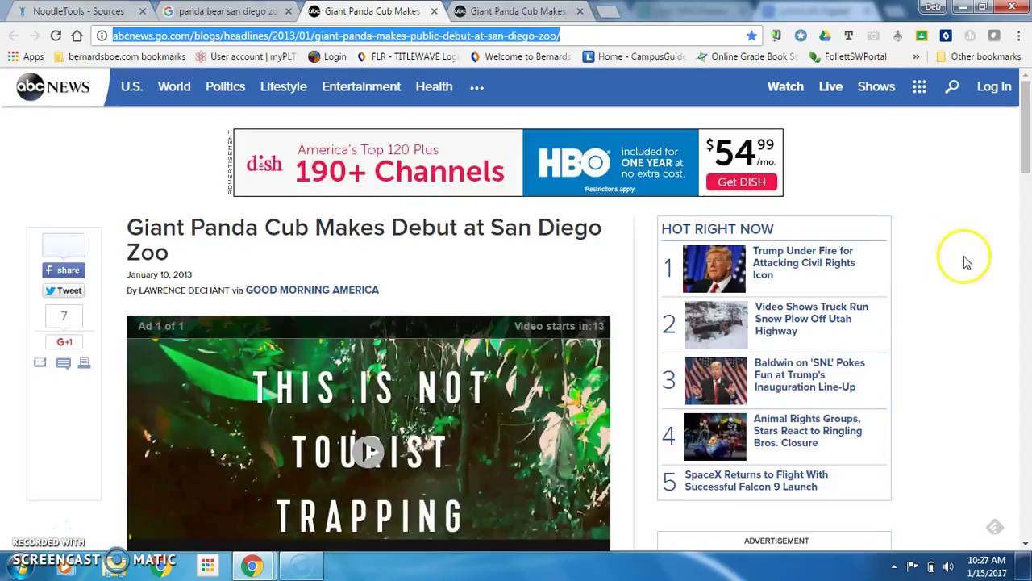
{"action": "scroll", "coordinate": [965, 263], "scroll_direction": "down", "scroll_amount": 1}
{"action": "scroll", "coordinate": [967, 263], "scroll_direction": "down", "scroll_amount": 7}
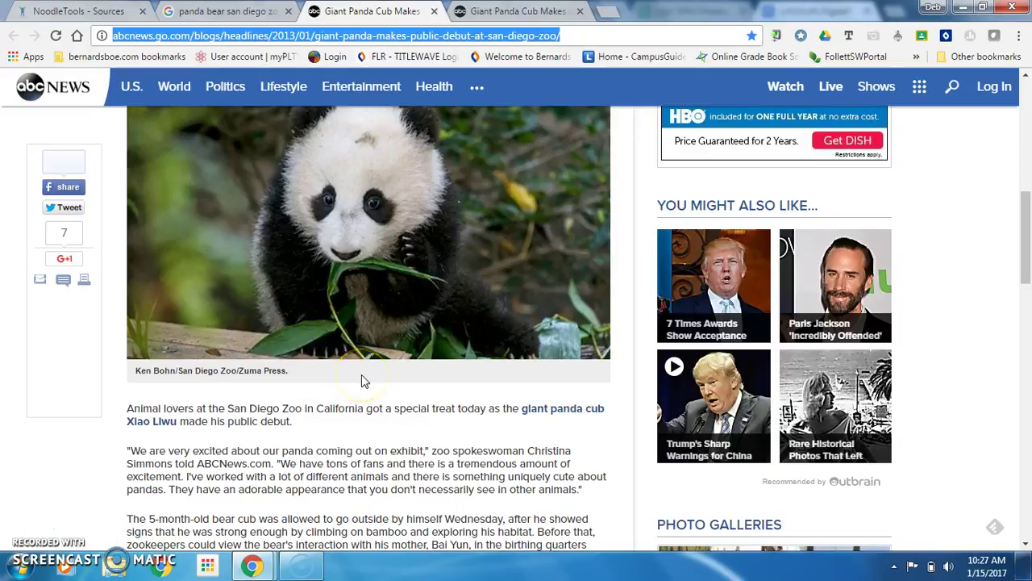
{"action": "left_click_drag", "start_coordinate": [362, 381], "coordinate": [322, 315]}
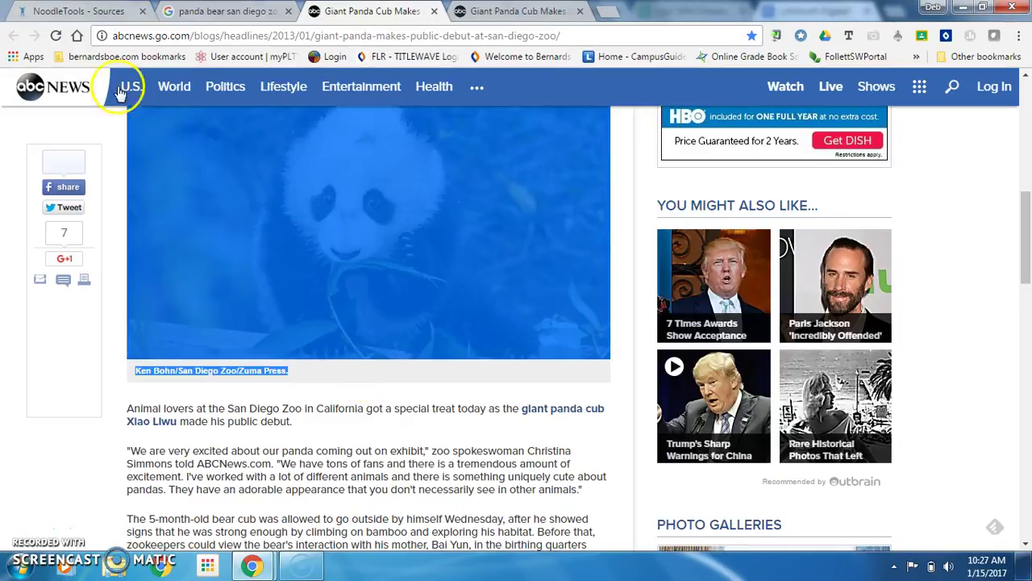
{"action": "left_click", "coordinate": [103, 12]}
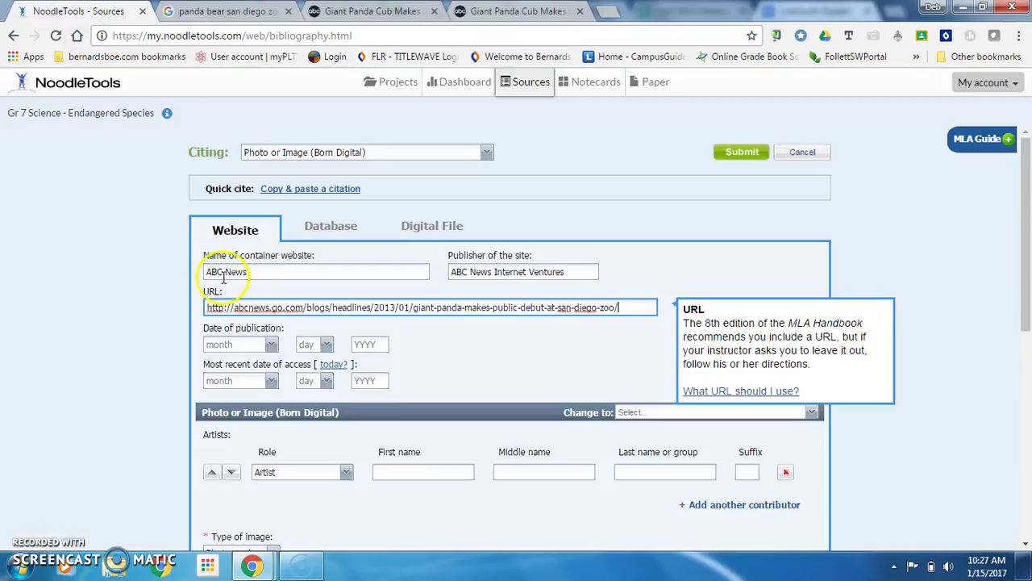
{"action": "left_click", "coordinate": [273, 344]}
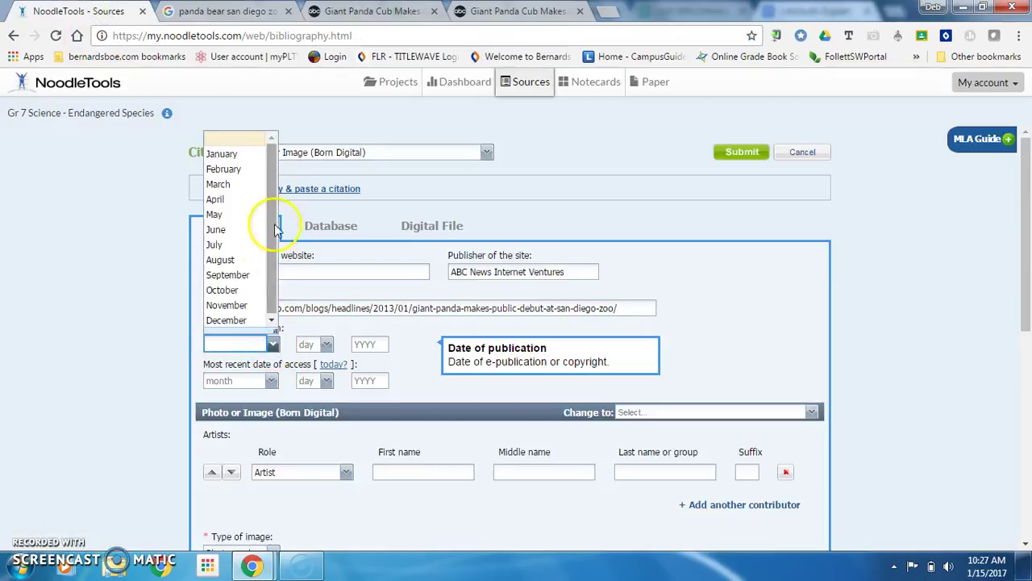
{"action": "left_click", "coordinate": [227, 154]}
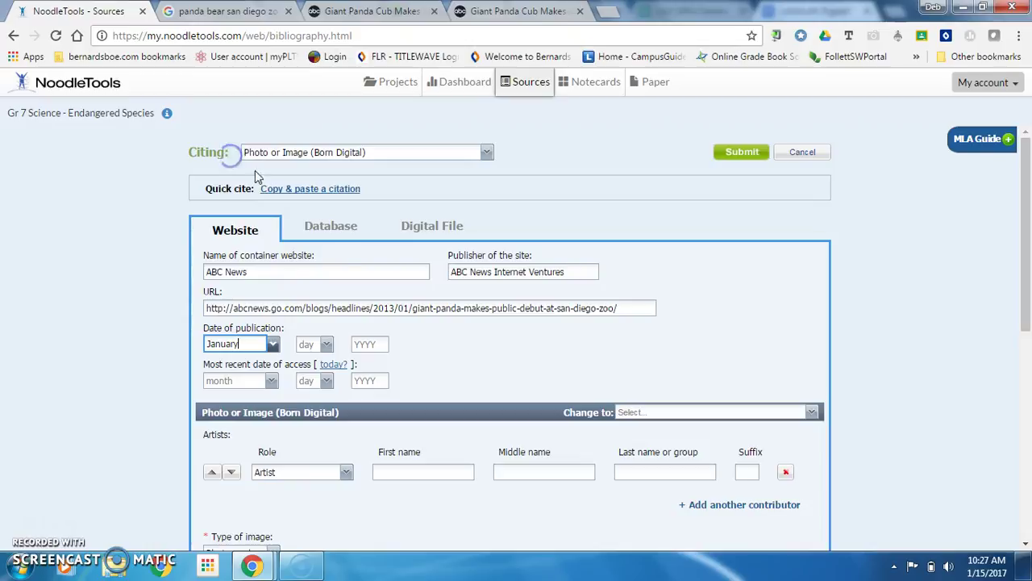
{"action": "left_click", "coordinate": [326, 344]}
{"action": "left_click", "coordinate": [325, 297]}
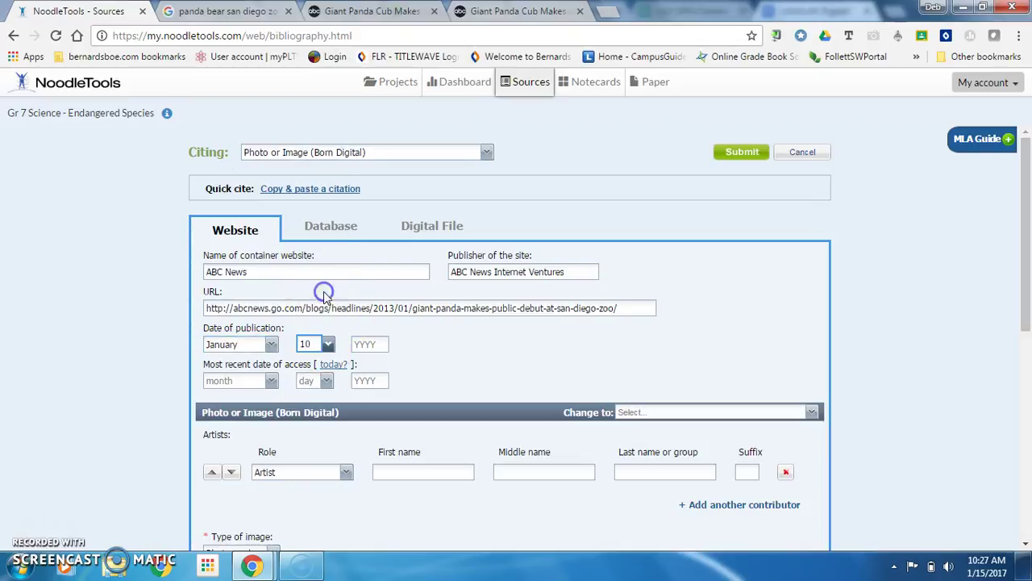
{"action": "left_click", "coordinate": [372, 345]}
{"action": "type", "text": "2013"}
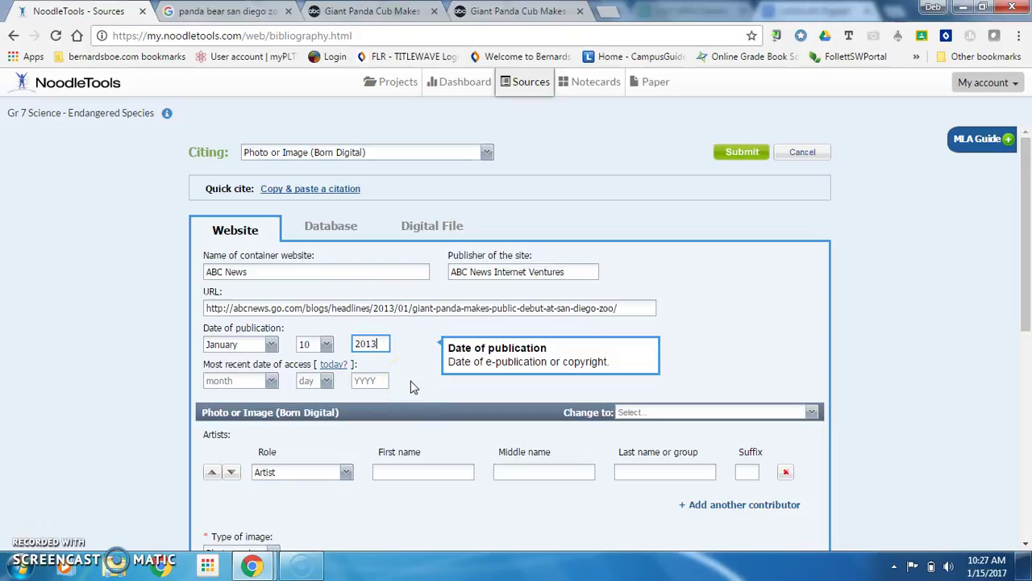
Set the citation's most recent date of access to January 11, 2017.
{"action": "left_click", "coordinate": [273, 384]}
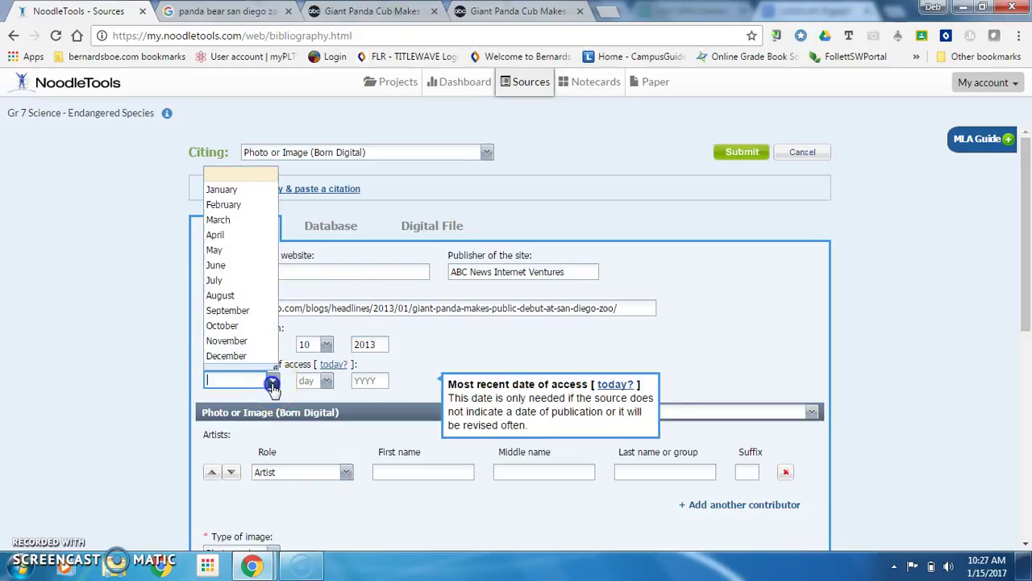
{"action": "left_click", "coordinate": [241, 189]}
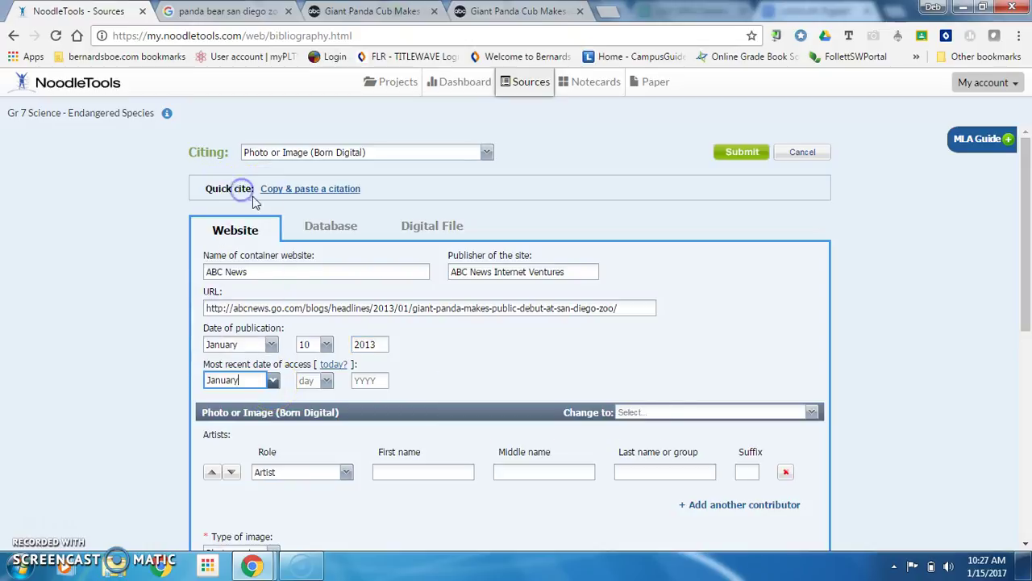
{"action": "left_click", "coordinate": [326, 382]}
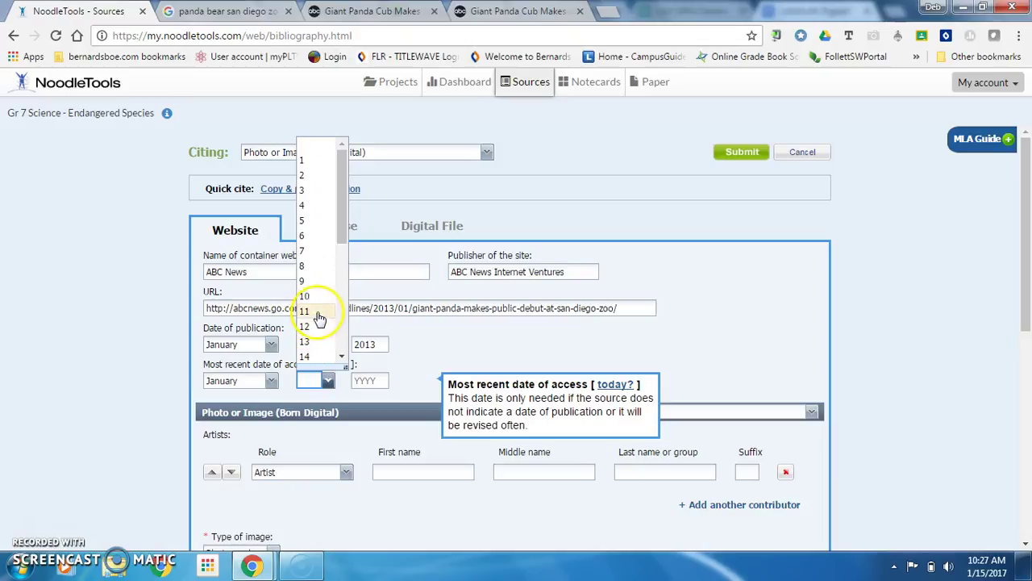
{"action": "left_click", "coordinate": [316, 311]}
{"action": "left_click", "coordinate": [363, 383]}
{"action": "type", "text": "2017"}
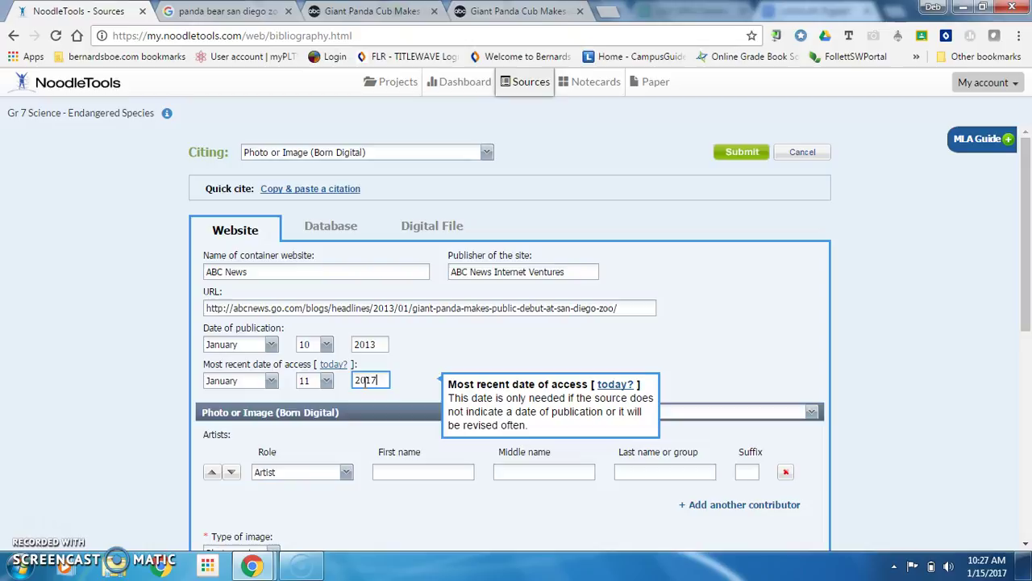
{"action": "left_click", "coordinate": [710, 369]}
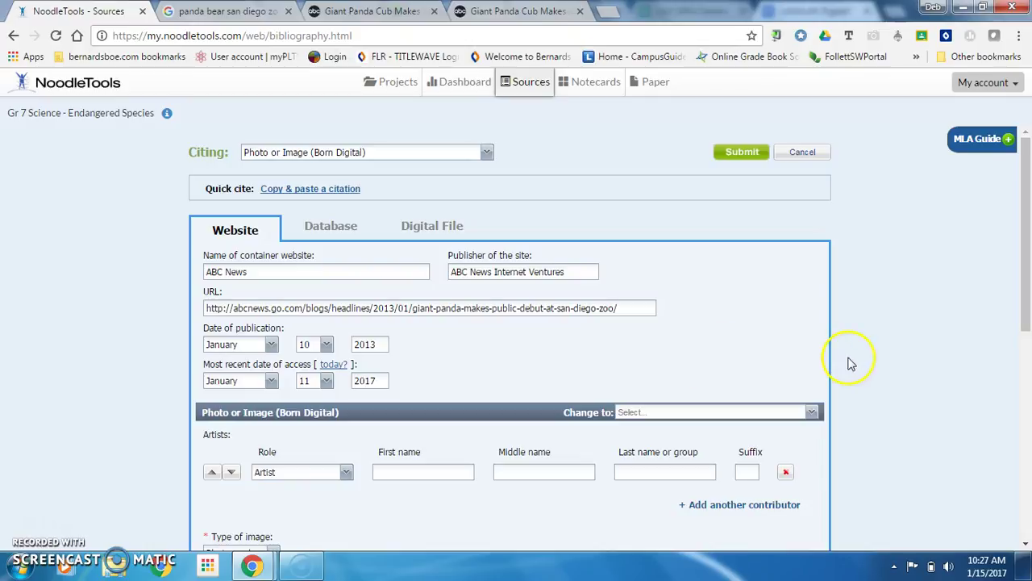
Find the photo credit under the panda picture in the article and enter the photographer's first and last name as the artist.
{"action": "scroll", "coordinate": [850, 363], "scroll_direction": "down", "scroll_amount": 3}
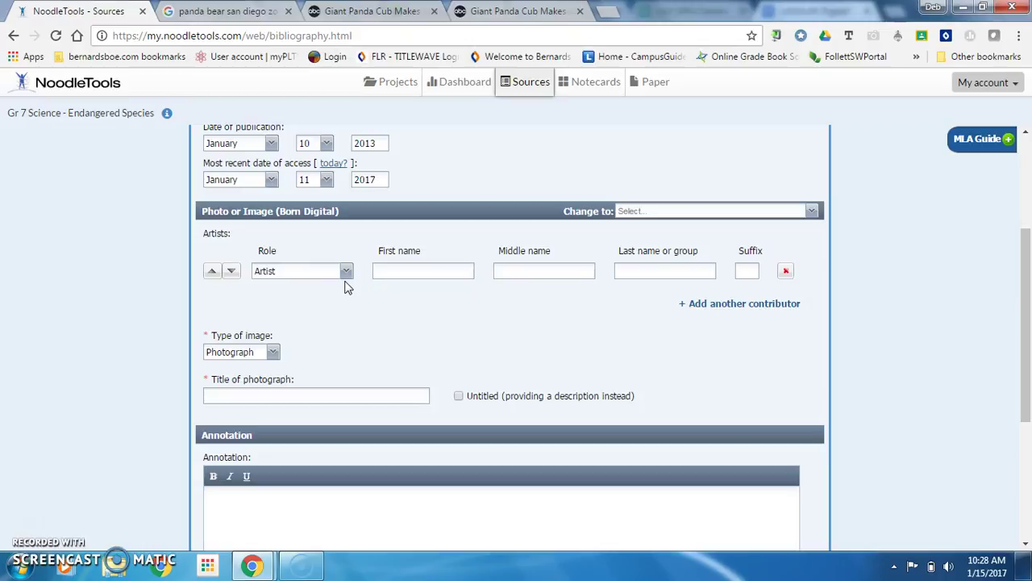
{"action": "left_click", "coordinate": [367, 11]}
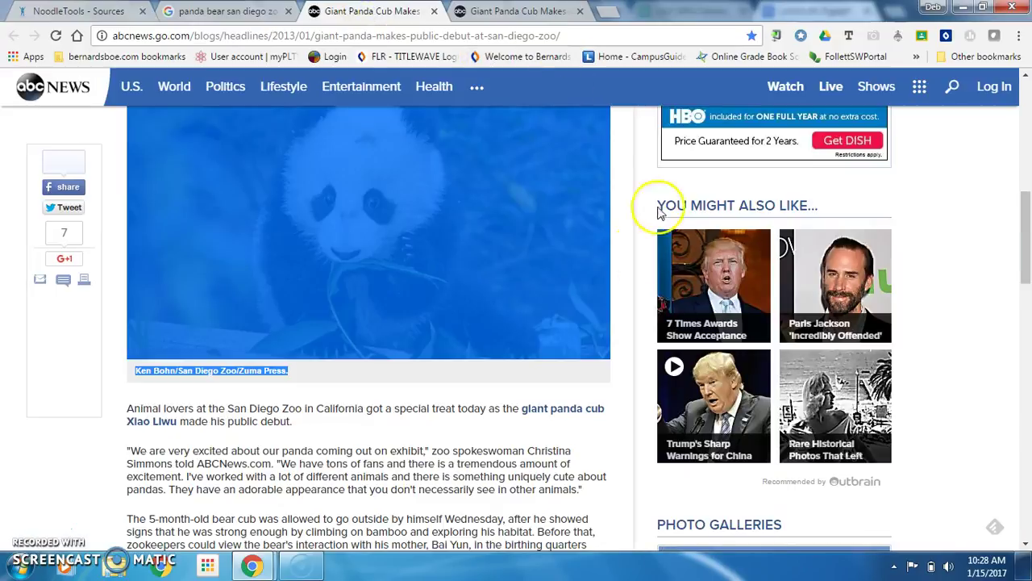
{"action": "left_click", "coordinate": [984, 244]}
{"action": "scroll", "coordinate": [985, 251], "scroll_direction": "up", "scroll_amount": 3}
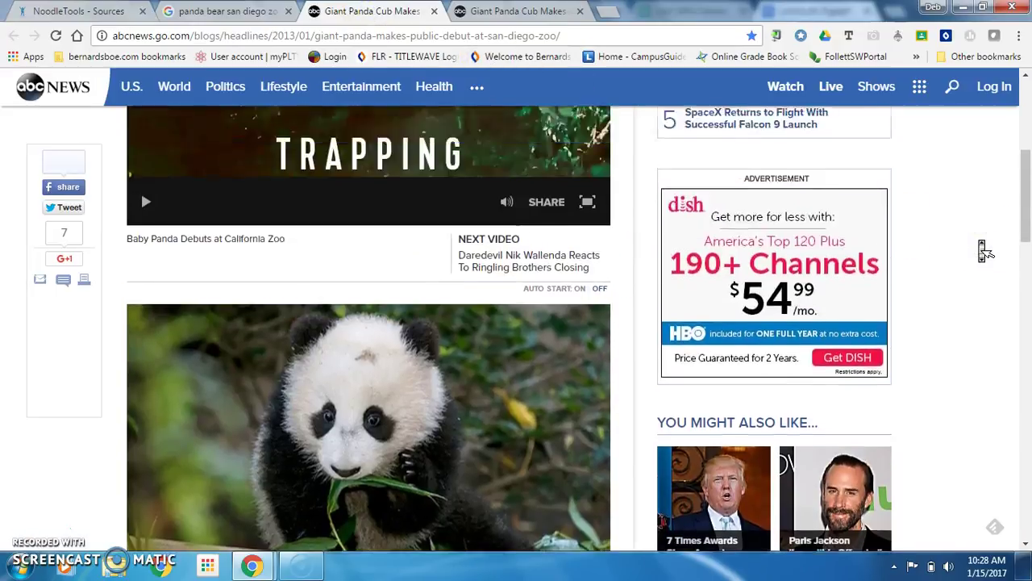
{"action": "scroll", "coordinate": [984, 250], "scroll_direction": "up", "scroll_amount": 5}
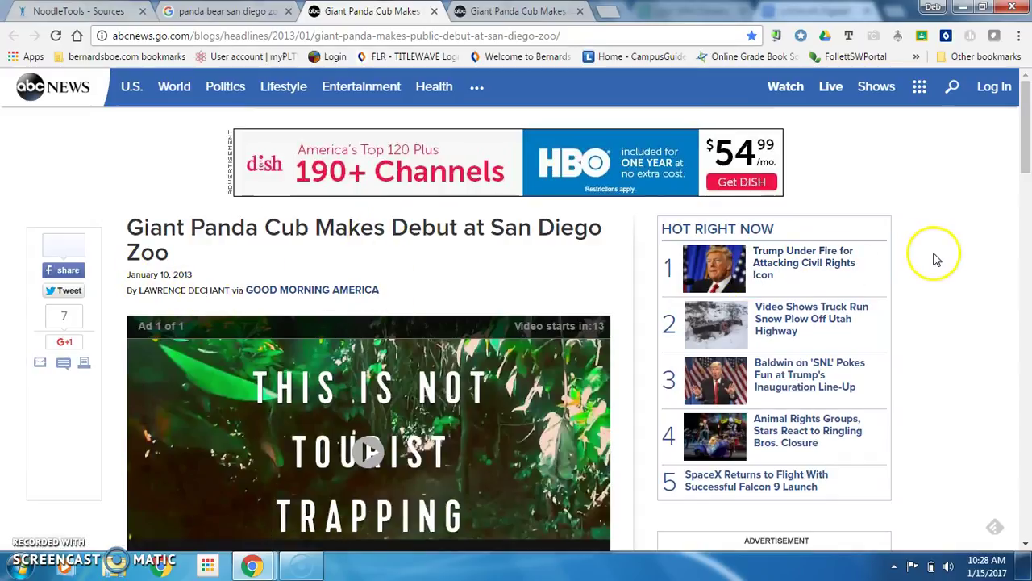
{"action": "scroll", "coordinate": [936, 258], "scroll_direction": "down", "scroll_amount": 3}
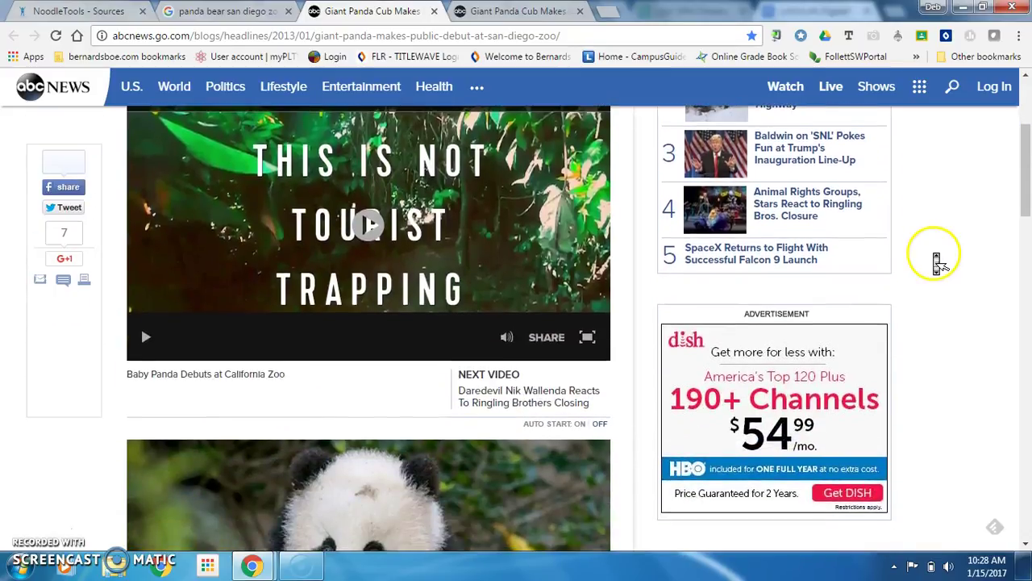
{"action": "scroll", "coordinate": [935, 258], "scroll_direction": "down", "scroll_amount": 3}
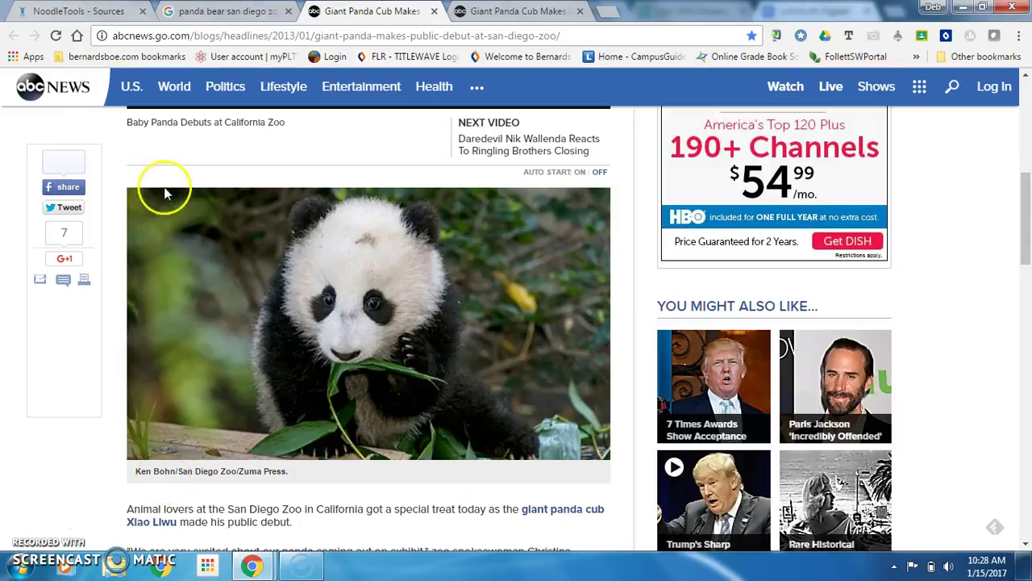
{"action": "left_click", "coordinate": [87, 10]}
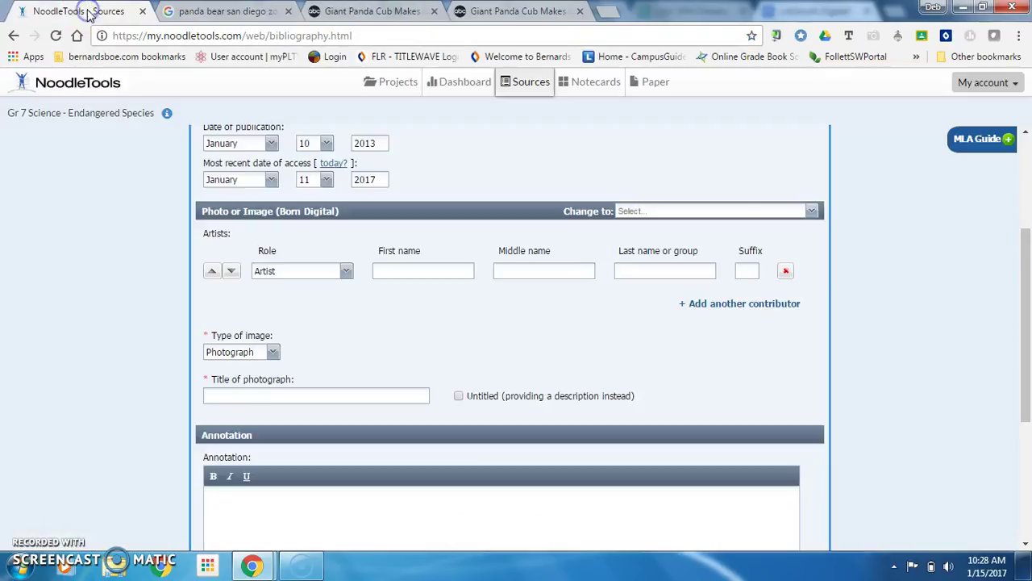
{"action": "left_click", "coordinate": [396, 269]}
{"action": "type", "text": "Ken"}
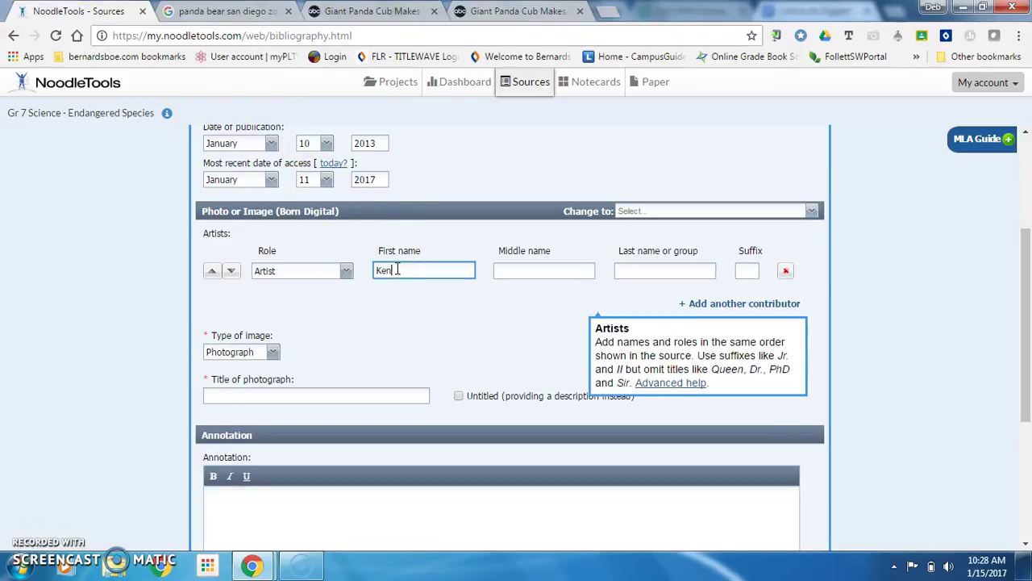
{"action": "key", "text": "Tab"}
{"action": "key", "text": "Tab"}
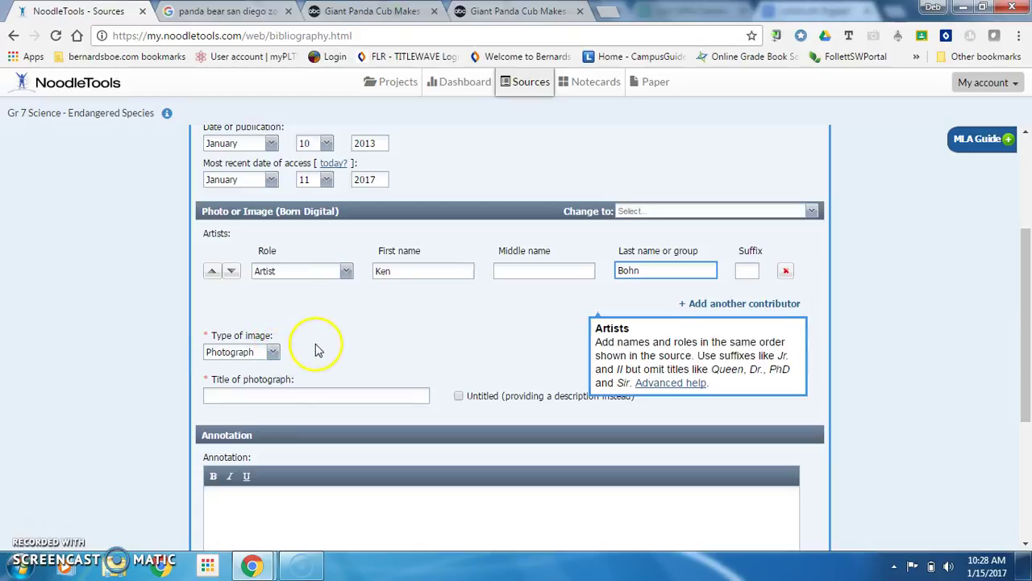
Review the choices for the type of image and keep Photograph.
{"action": "left_click", "coordinate": [275, 355]}
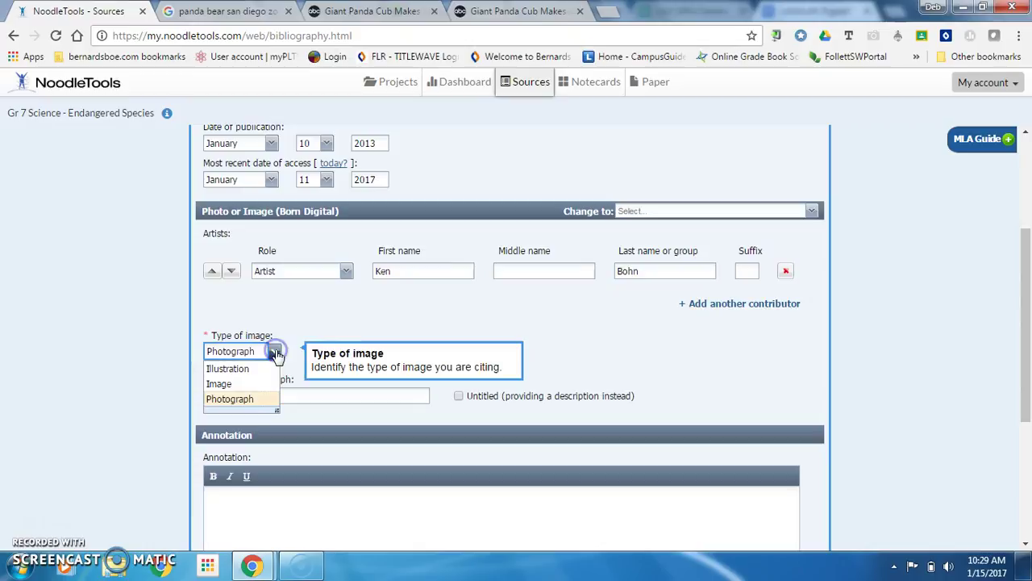
{"action": "left_click", "coordinate": [252, 388]}
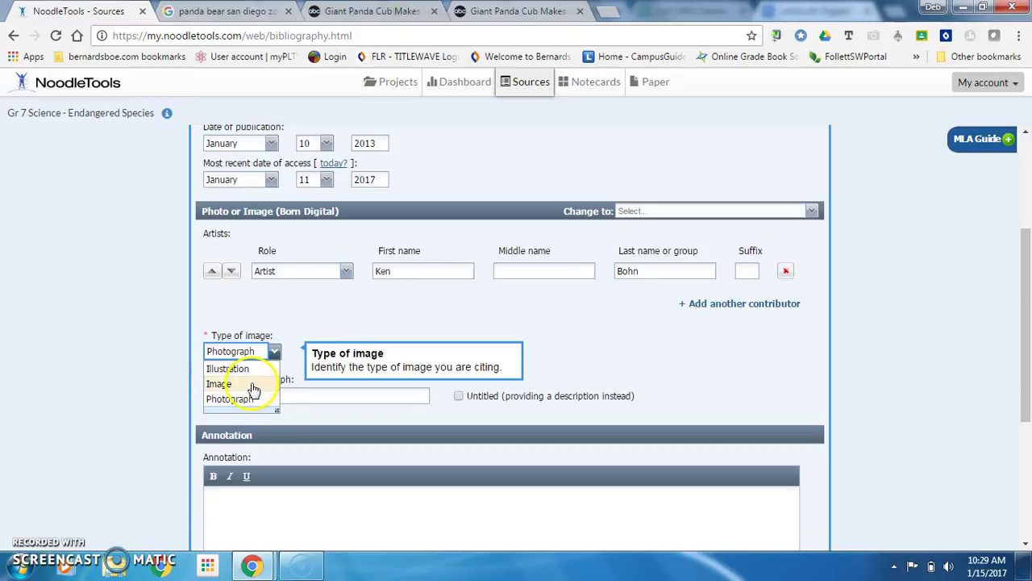
{"action": "left_click", "coordinate": [331, 316]}
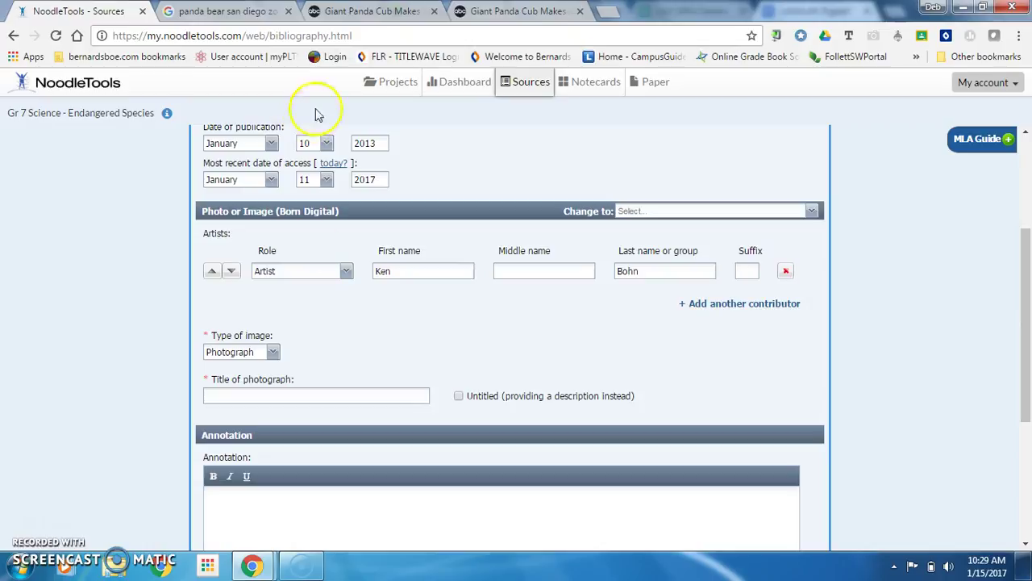
Check the article for a photo title, mark the photograph as untitled and enter the description "Panda cub chewing on a leaf".
{"action": "left_click", "coordinate": [362, 12]}
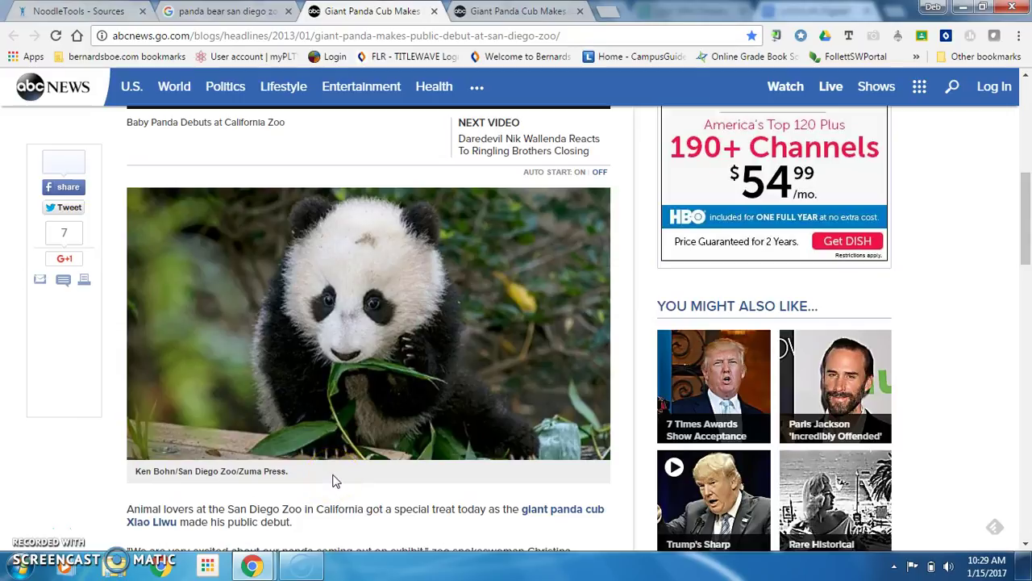
{"action": "left_click", "coordinate": [102, 15]}
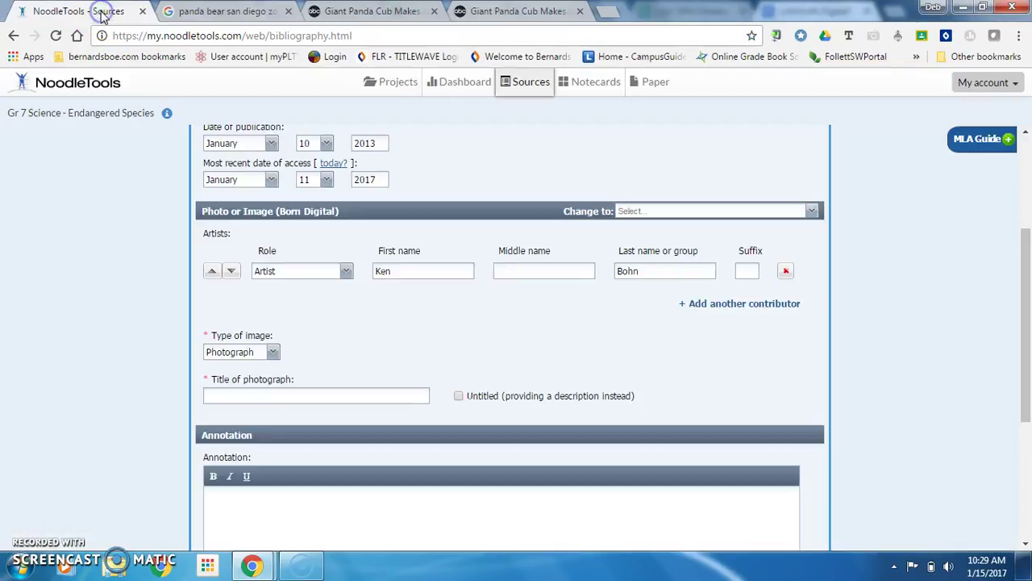
{"action": "left_click", "coordinate": [458, 397]}
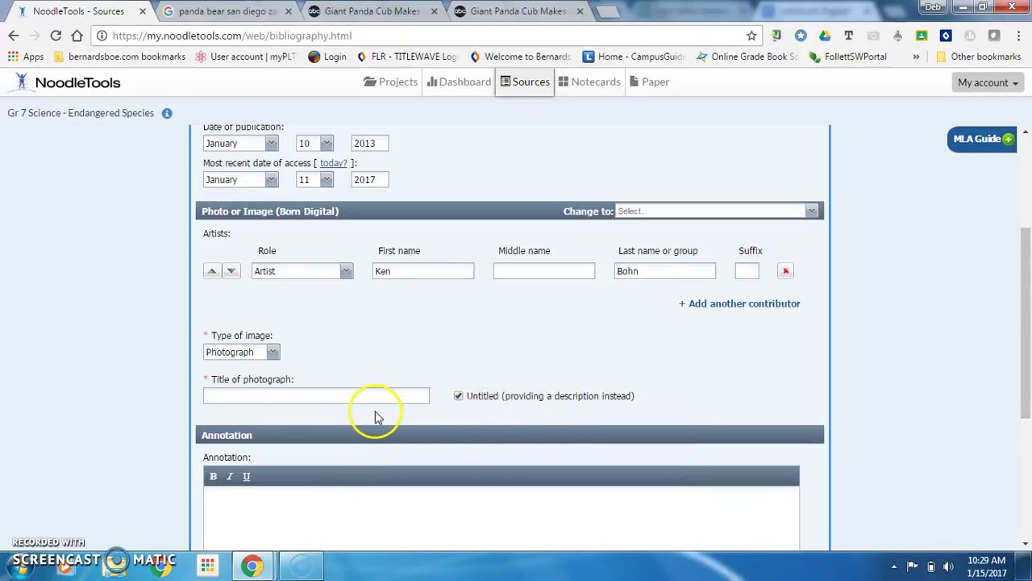
{"action": "left_click", "coordinate": [259, 395]}
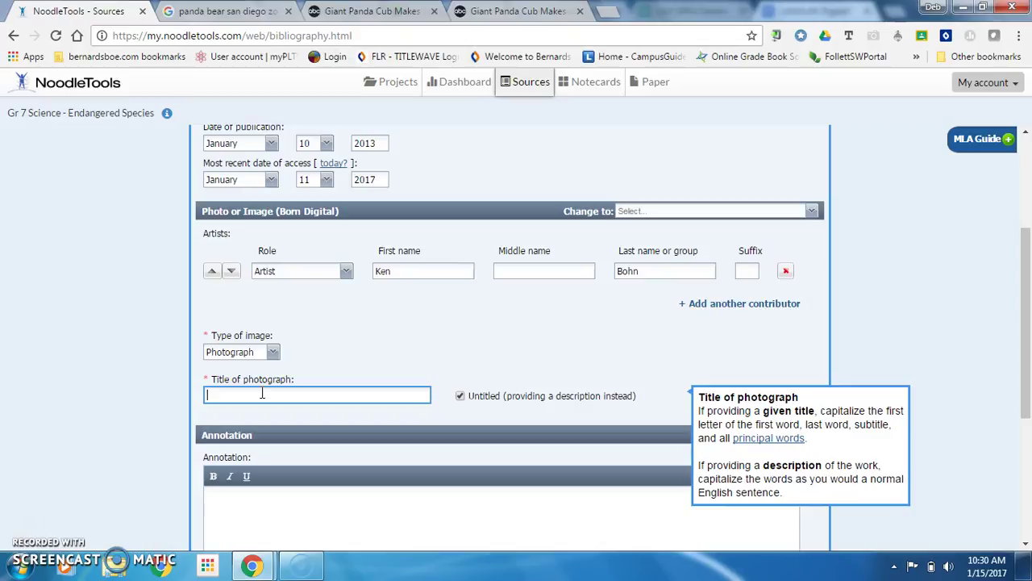
{"action": "type", "text": "Panda cub chewing on a leaf"}
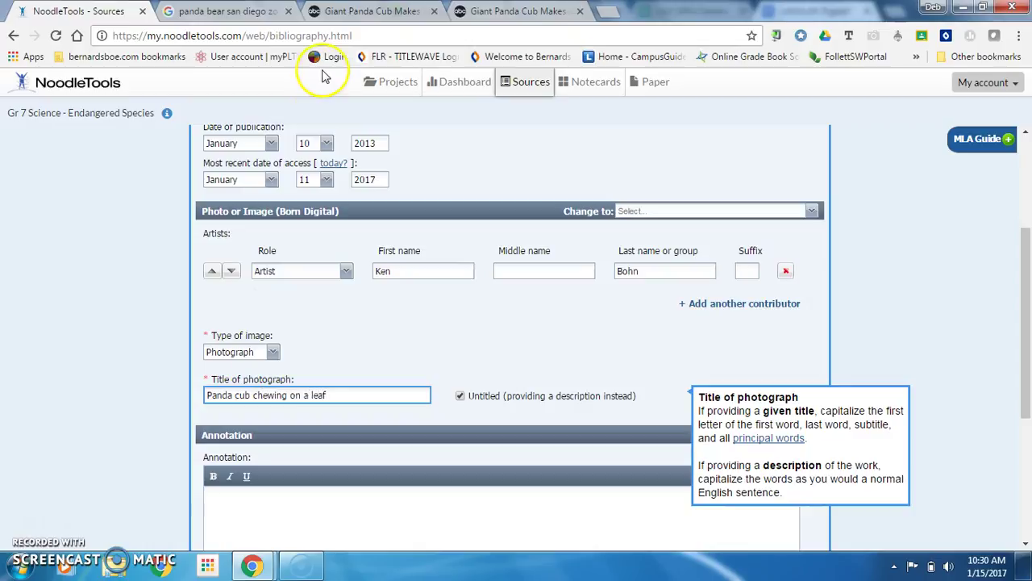
{"action": "left_click", "coordinate": [366, 13]}
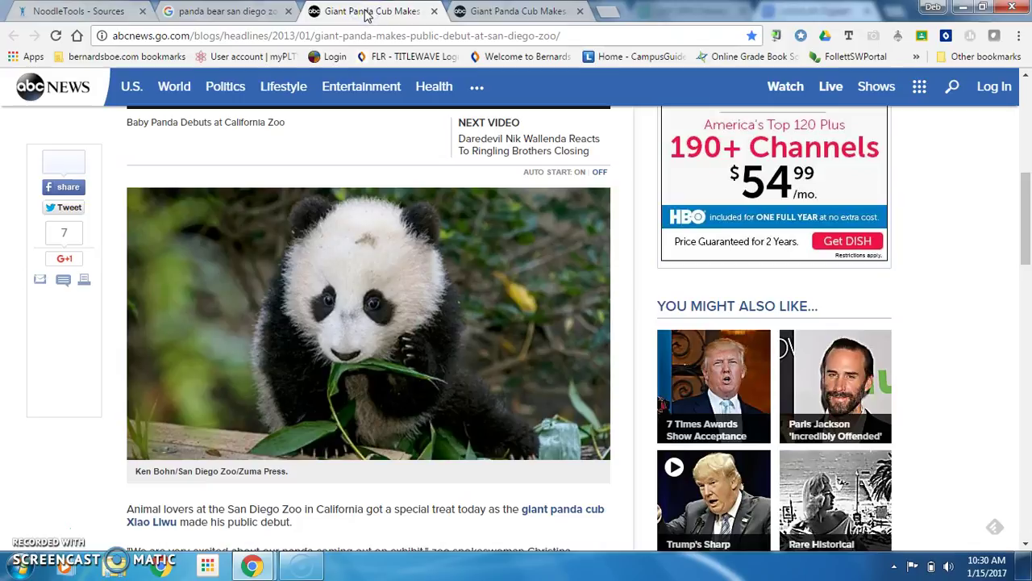
{"action": "left_click", "coordinate": [107, 12]}
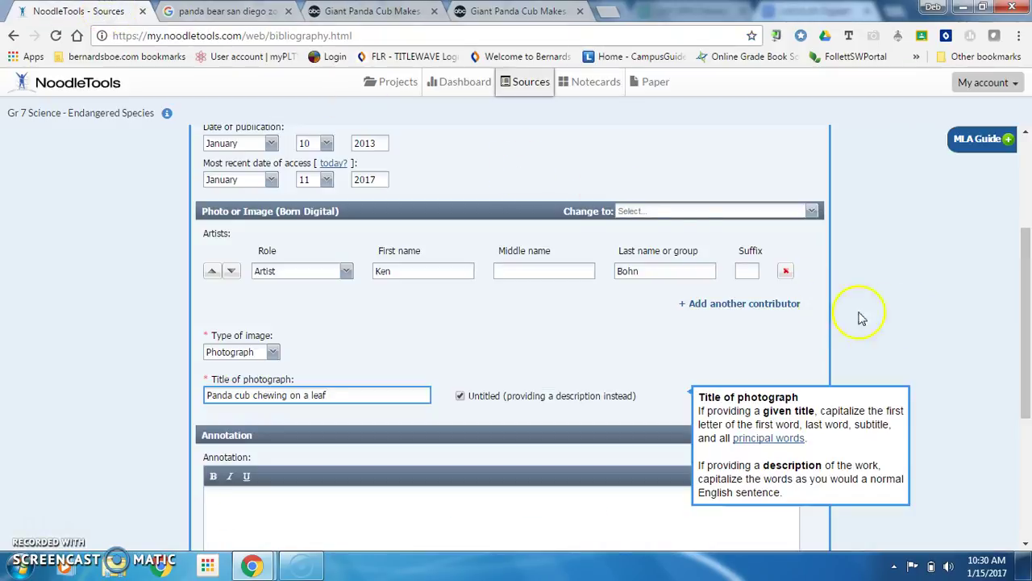
Review the completed photo citation form and submit it with the source included in the final works cited.
{"action": "left_click", "coordinate": [911, 319]}
{"action": "scroll", "coordinate": [912, 318], "scroll_direction": "down", "scroll_amount": 3}
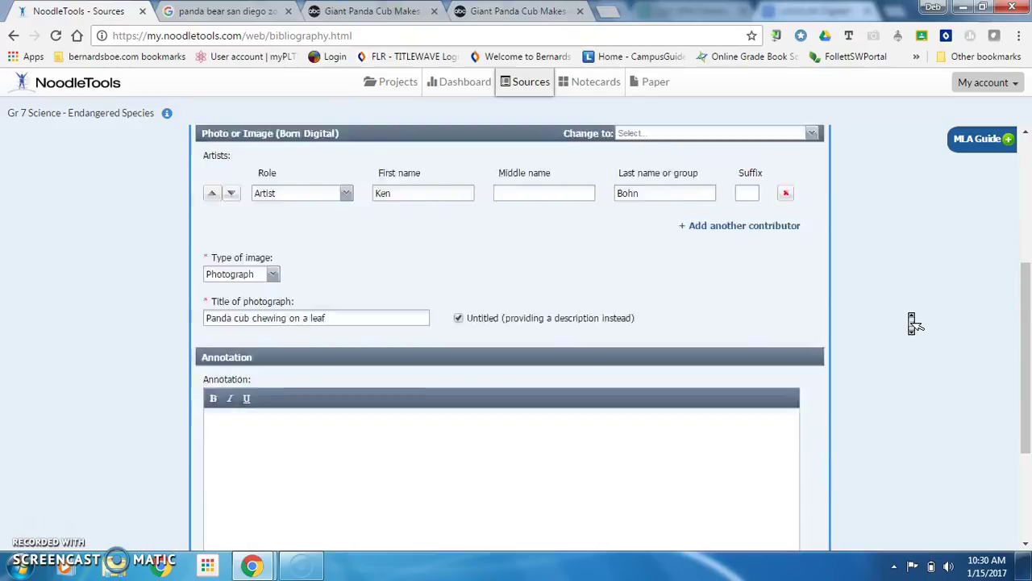
{"action": "scroll", "coordinate": [913, 321], "scroll_direction": "up", "scroll_amount": 5}
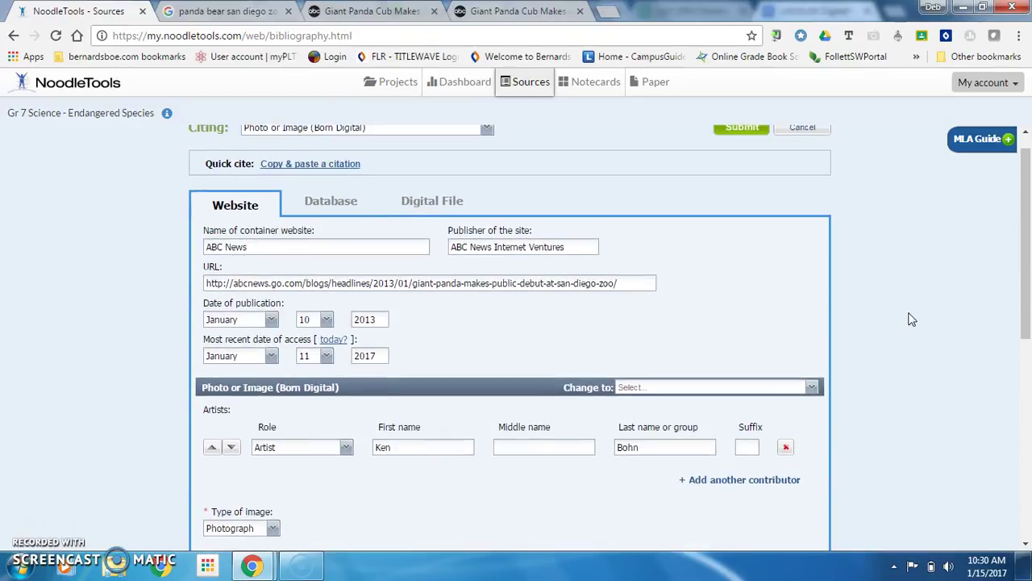
{"action": "scroll", "coordinate": [911, 319], "scroll_direction": "down", "scroll_amount": 5}
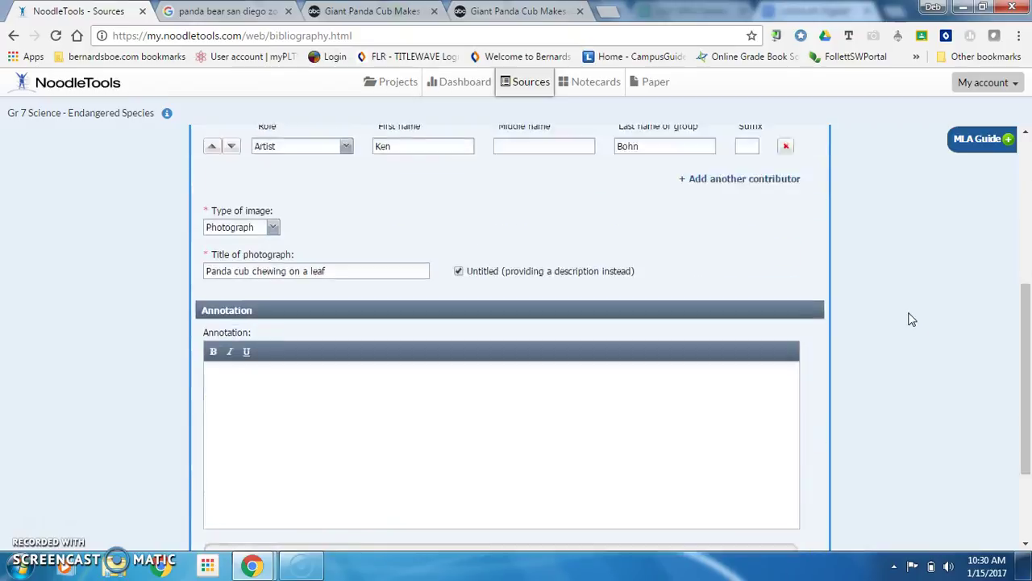
{"action": "left_click", "coordinate": [735, 496]}
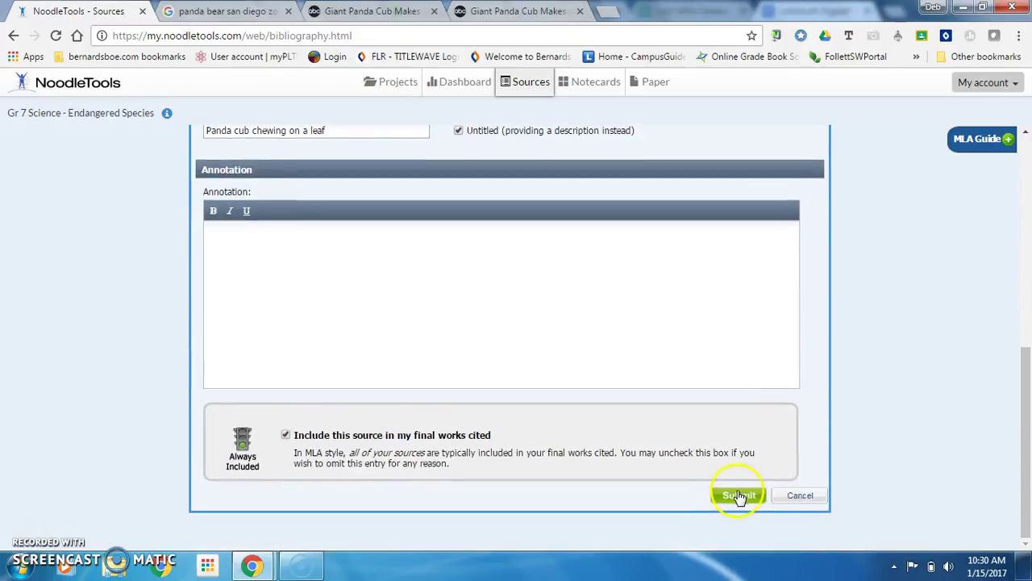